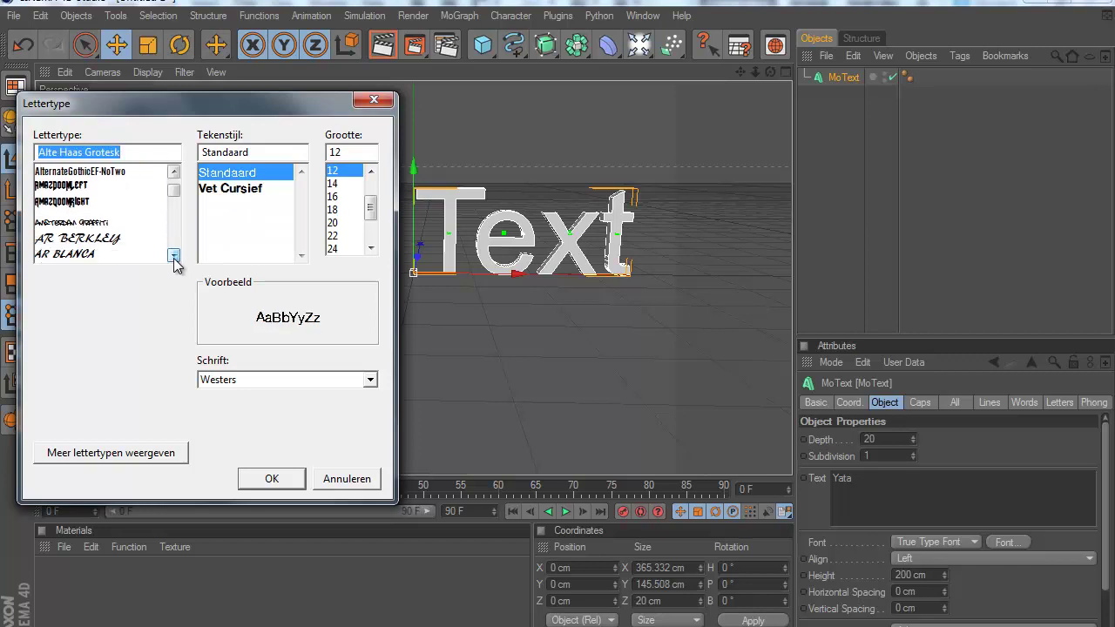
- Duplicate the YATA MoText object three times
{"action": "left_click", "coordinate": [557, 319]}
{"action": "left_click_drag", "start_coordinate": [558, 327], "coordinate": [559, 320]}
{"action": "left_click", "coordinate": [842, 77]}
{"action": "key", "text": "ctrl+v"}
{"action": "key", "text": "ctrl+v"}
{"action": "key", "text": "ctrl+v"}
- Render the view and give all four YATA text objects a new yellow material
{"action": "left_click", "coordinate": [1086, 221]}
{"action": "left_click", "coordinate": [381, 46]}
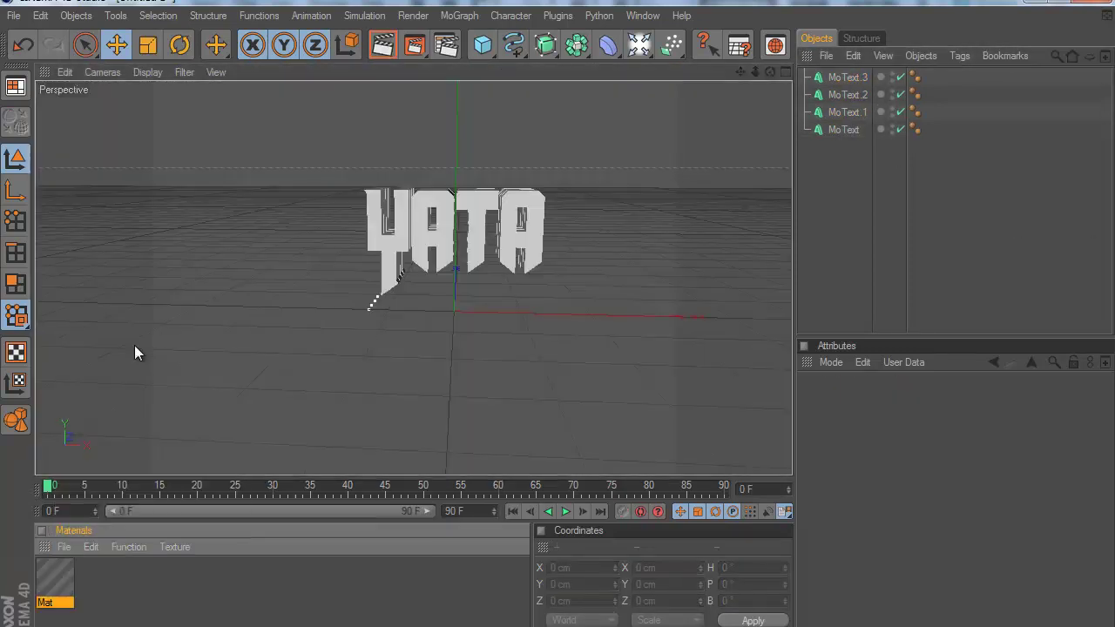
{"action": "double_click", "coordinate": [55, 577]}
{"action": "double_click", "coordinate": [55, 577]}
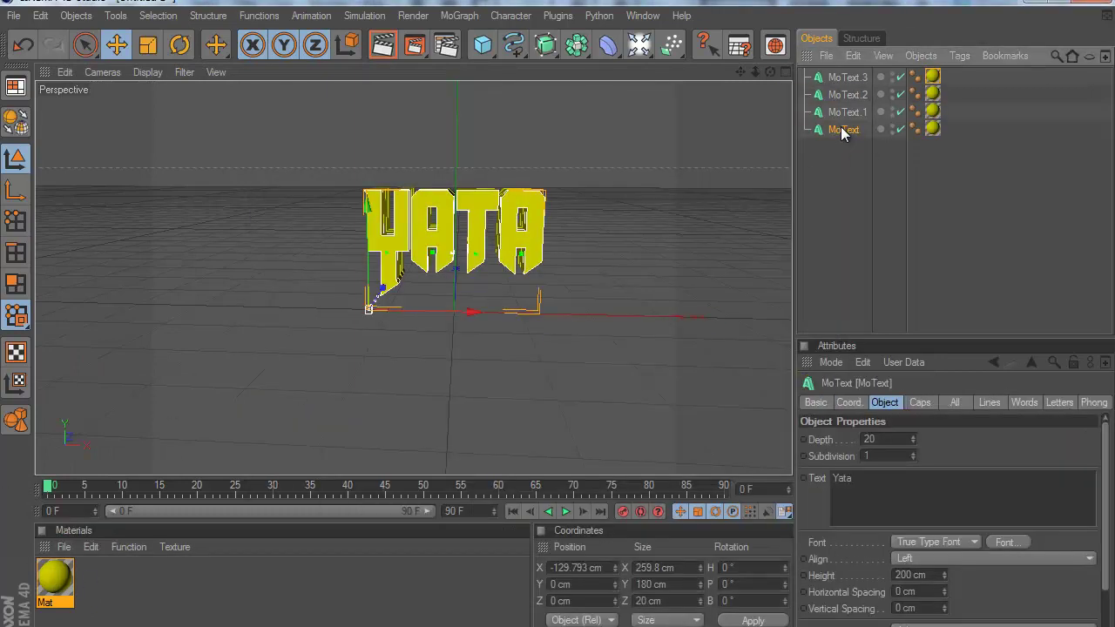
- Add one more copy of the YATA text and apply a new black material to it
{"action": "left_click", "coordinate": [90, 546]}
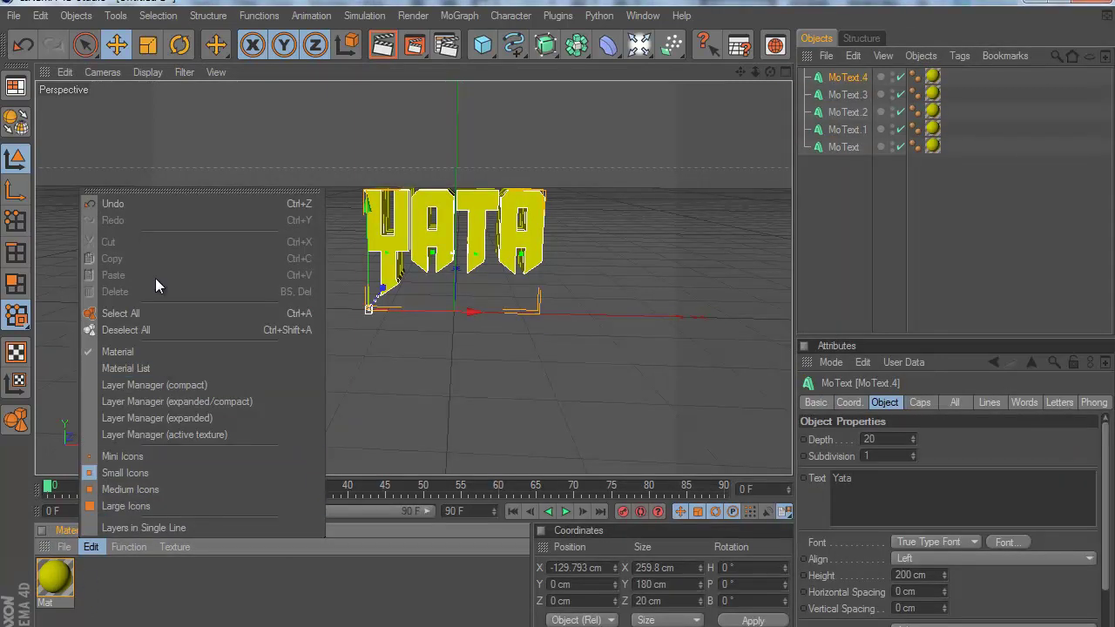
{"action": "left_click", "coordinate": [150, 506]}
{"action": "double_click", "coordinate": [139, 556]}
{"action": "double_click", "coordinate": [55, 577]}
{"action": "left_click_drag", "start_coordinate": [536, 167], "coordinate": [471, 167]}
{"action": "left_click", "coordinate": [810, 104]}
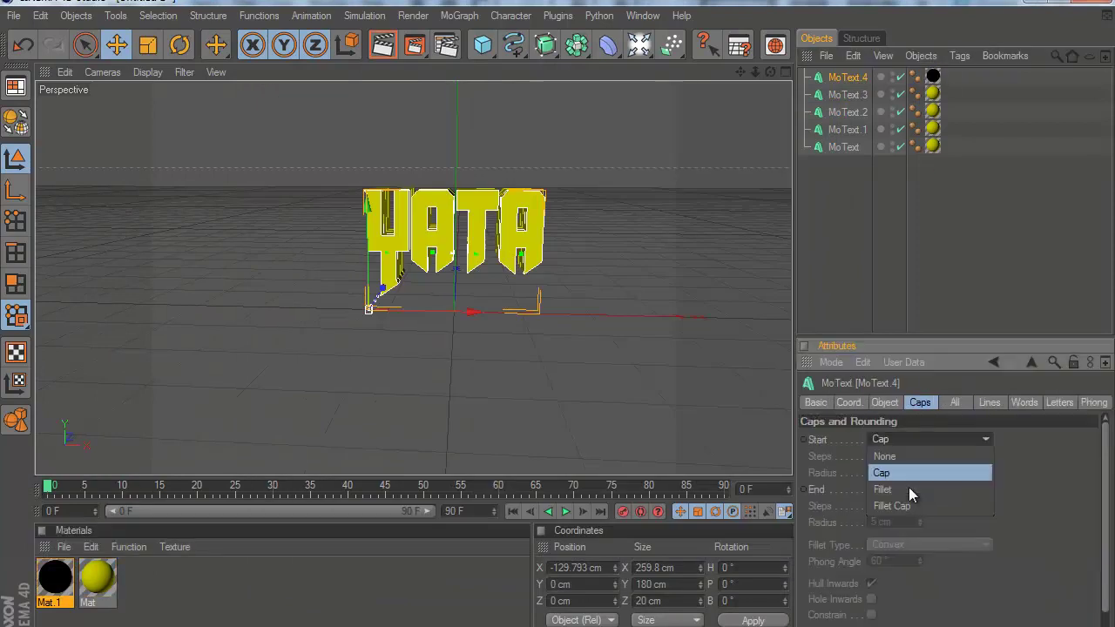
- Set the start cap of the black YATA text to Fillet and render the view
{"action": "left_click", "coordinate": [909, 490]}
{"action": "left_click", "coordinate": [383, 44]}
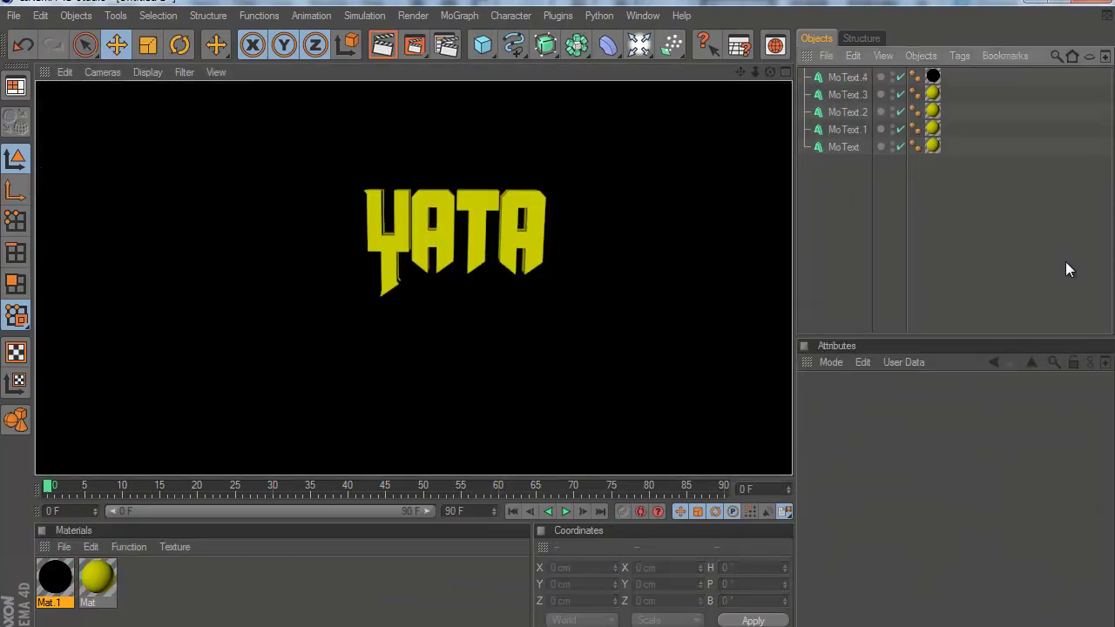
- Face the text from a lower front angle and set the render output to save as yata 1
{"action": "left_click", "coordinate": [554, 322]}
{"action": "mouse_move", "coordinate": [555, 317]}
{"action": "left_mouse_down"}
{"action": "mouse_move", "coordinate": [637, 291]}
{"action": "mouse_move", "coordinate": [557, 319]}
{"action": "left_mouse_up"}
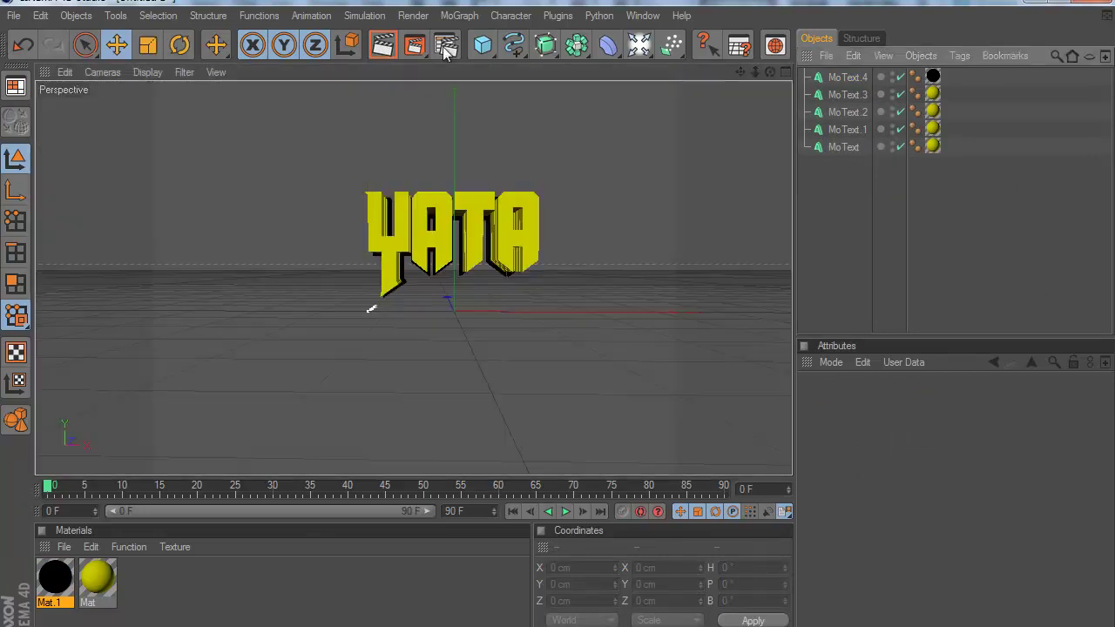
{"action": "left_click", "coordinate": [446, 44]}
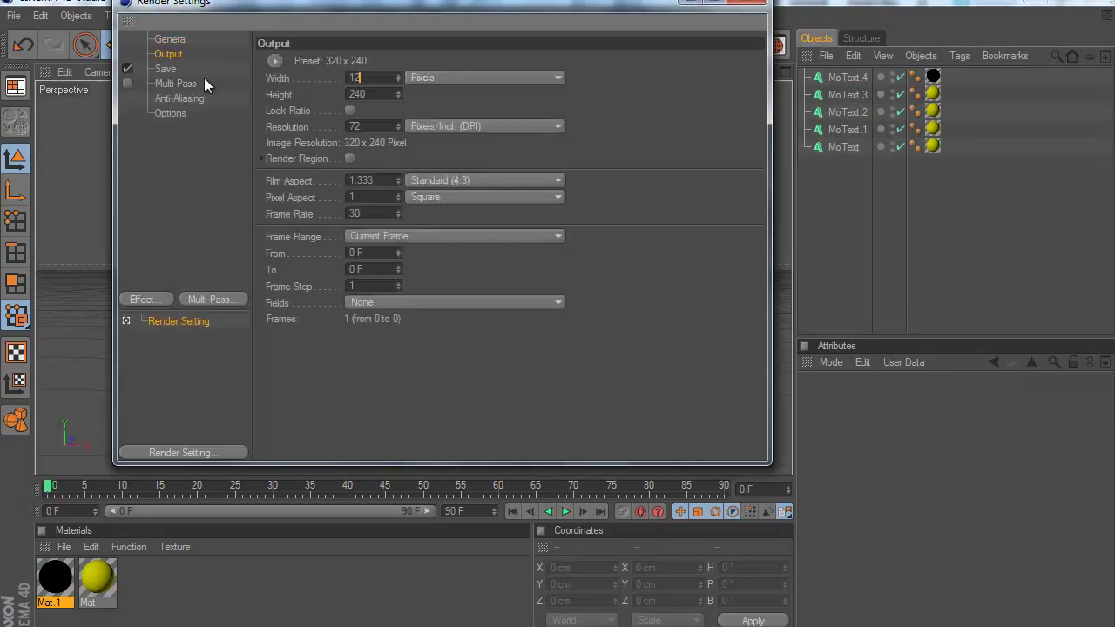
{"action": "left_click", "coordinate": [165, 69]}
{"action": "left_click", "coordinate": [743, 92]}
{"action": "type", "text": "yata 1"}
{"action": "left_click", "coordinate": [545, 401]}
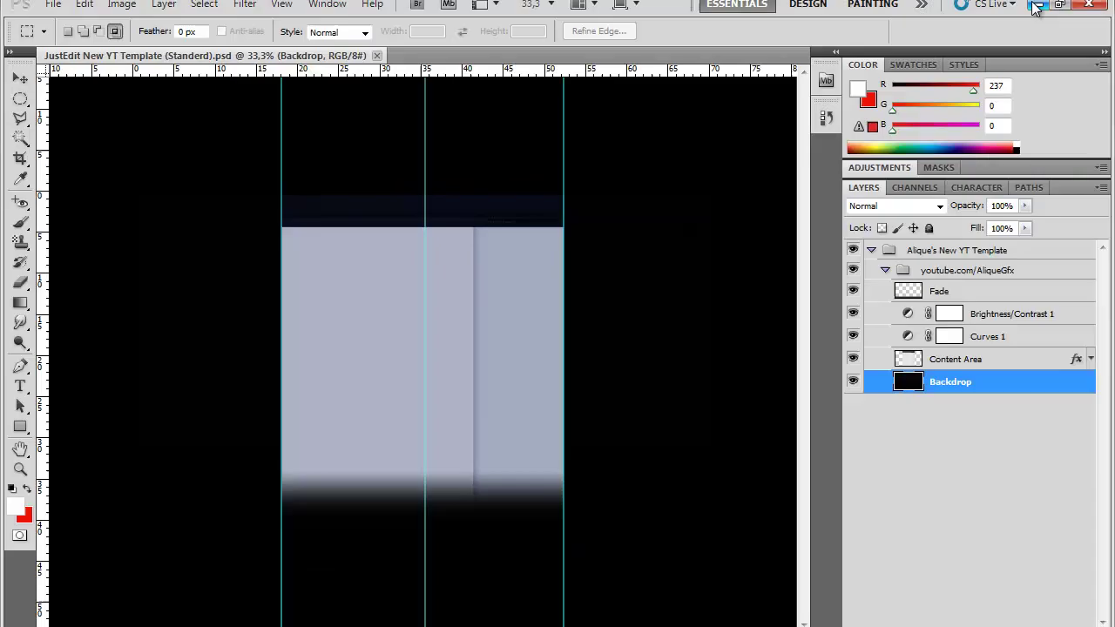
- Open the yata 1.png render in Photoshop and browse to the Textures folder in fotos PS
{"action": "left_click", "coordinate": [1037, 5]}
{"action": "double_click", "coordinate": [1061, 18]}
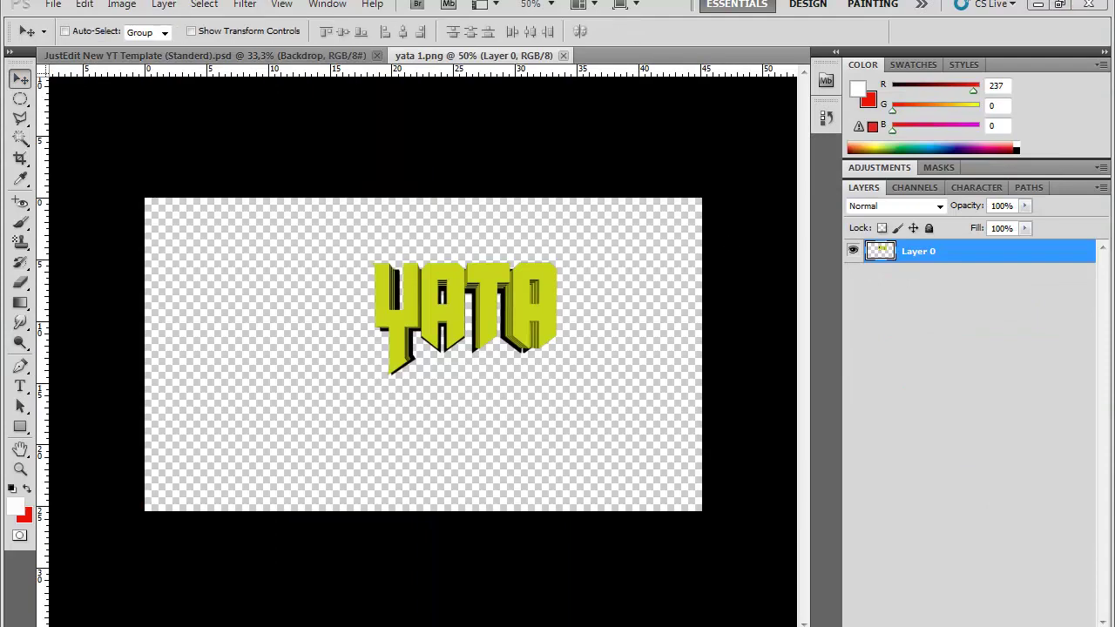
{"action": "key", "text": "ctrl+o"}
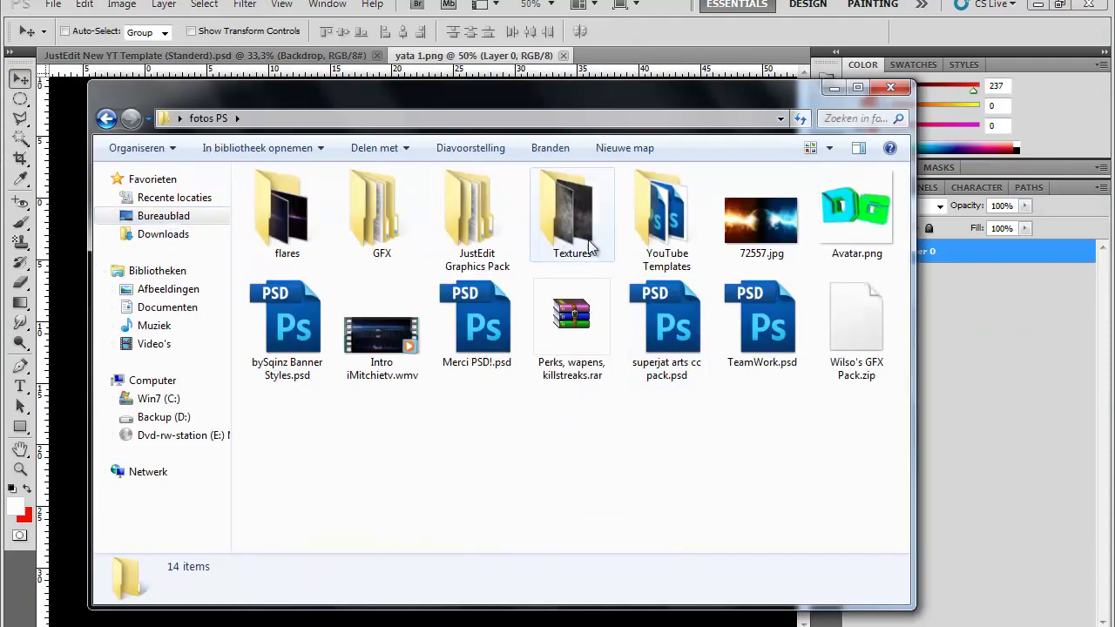
{"action": "double_click", "coordinate": [577, 209]}
- Try the 1.jpg peeling-paint texture over the YATA text with different blend modes, including Hard Light
{"action": "double_click", "coordinate": [567, 457]}
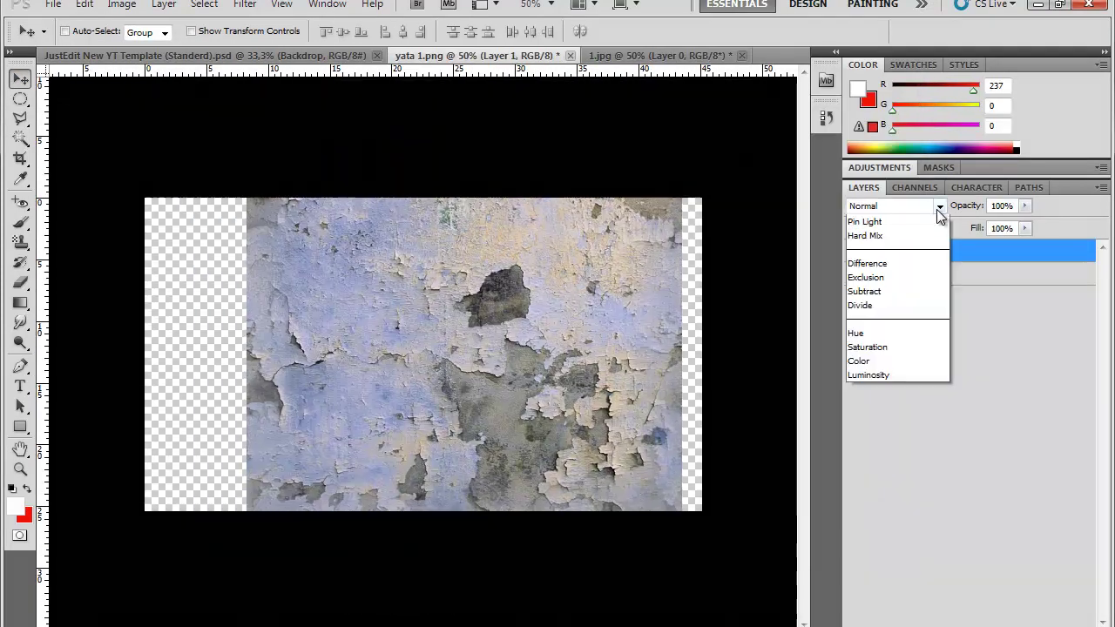
{"action": "left_click", "coordinate": [874, 272]}
{"action": "key", "text": "Down"}
{"action": "key", "text": "Down"}
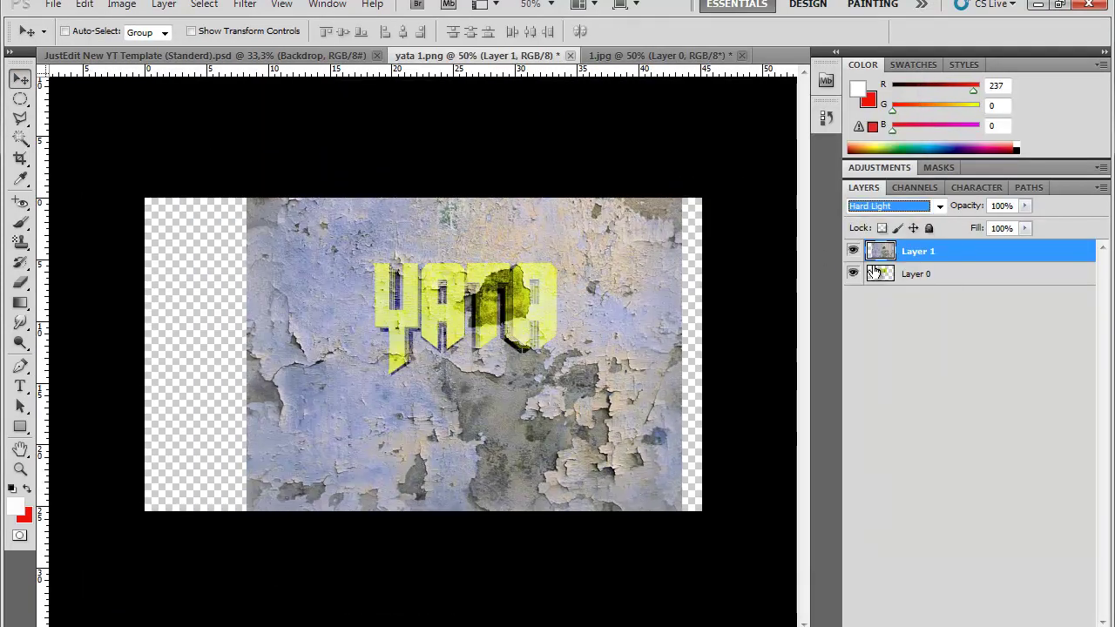
{"action": "key", "text": "Down"}
{"action": "key", "text": "Down"}
{"action": "key", "text": "Down"}
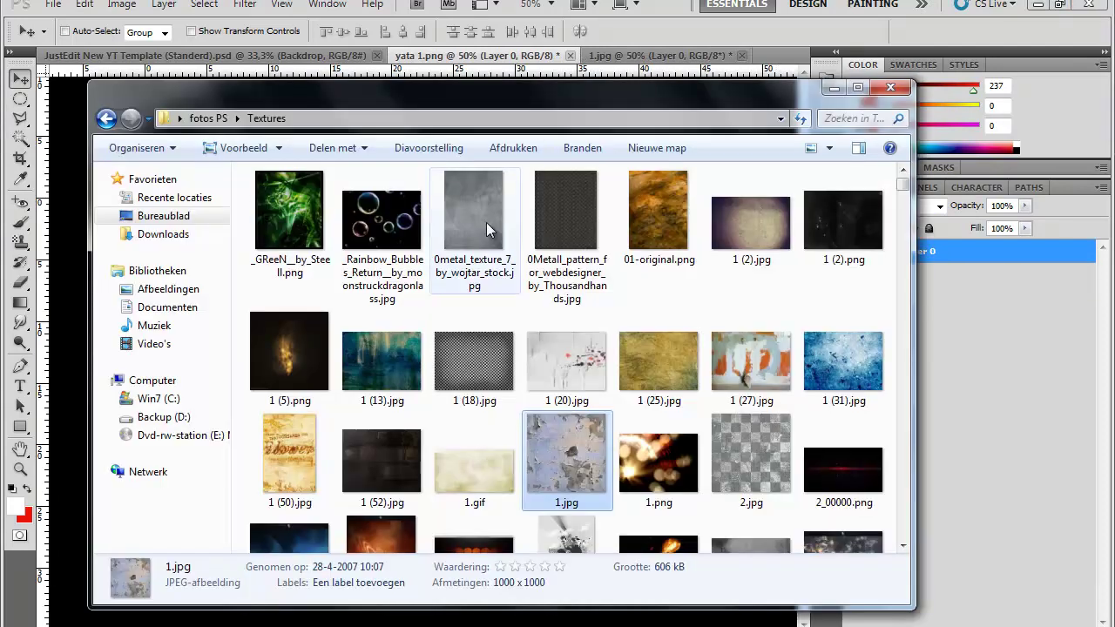
- Place the 0metal_texture_7_by_wojtar_stock.jpg texture over the YATA text and set its blend mode to Linear Burn
{"action": "left_click", "coordinate": [486, 209]}
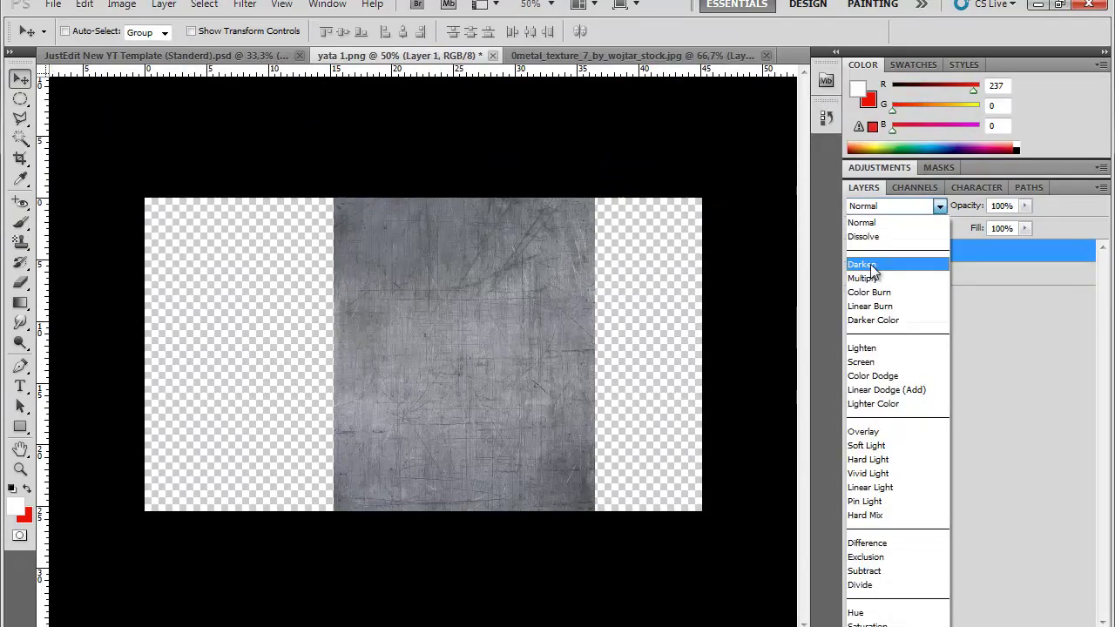
{"action": "key", "text": "Down"}
{"action": "key", "text": "Down"}
{"action": "key", "text": "Down"}
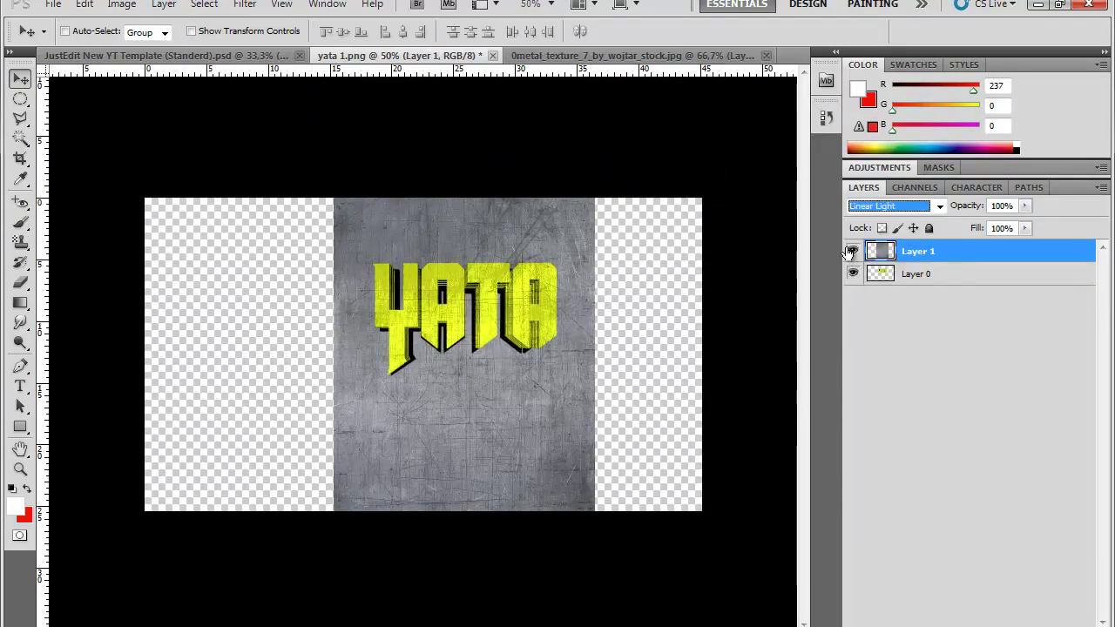
{"action": "key", "text": "Down"}
{"action": "key", "text": "Down"}
{"action": "key", "text": "Down"}
{"action": "key", "text": "Down"}
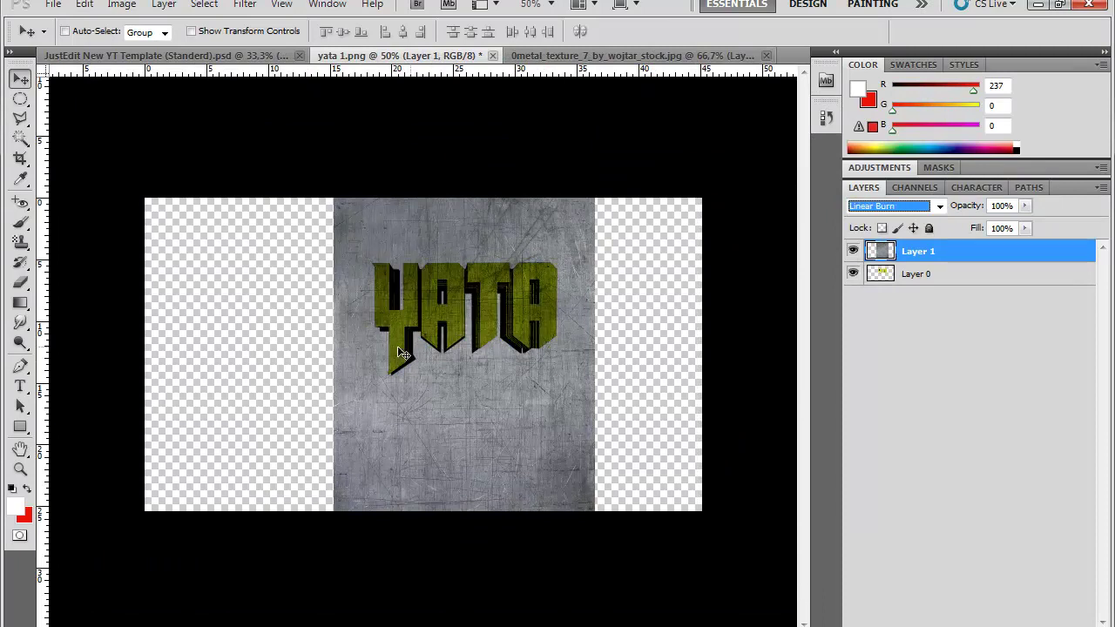
- Select the empty area around the YATA letters with the Magic Wand and delete the metal texture there
{"action": "key", "text": "w"}
{"action": "left_click", "coordinate": [453, 396]}
{"action": "key", "text": "alt+bracketleft"}
{"action": "left_click", "coordinate": [983, 255]}
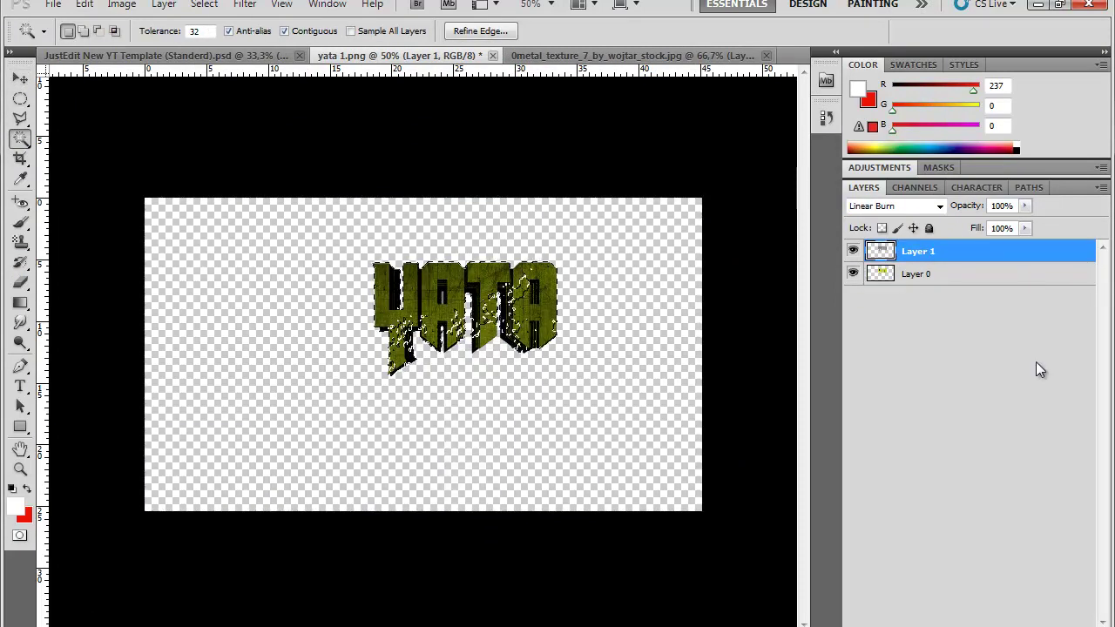
{"action": "key", "text": "alt+bracketleft"}
{"action": "scroll", "coordinate": [466, 355], "scroll_direction": "up", "scroll_amount": 3}
{"action": "scroll", "coordinate": [761, 262], "scroll_direction": "down", "scroll_amount": 2}
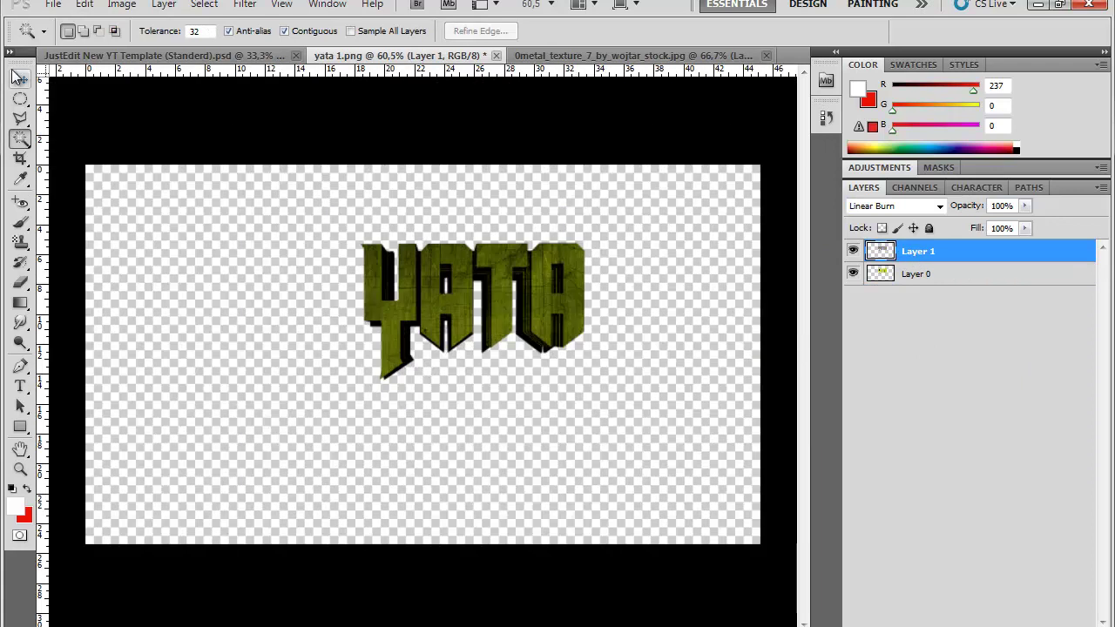
- Merge the metal texture layer with the YATA text layer
{"action": "key", "text": "v"}
{"action": "left_click", "coordinate": [915, 274], "text": "shift"}
{"action": "right_click", "coordinate": [898, 270]}
{"action": "left_click", "coordinate": [958, 592]}
- Erase the leftover strip of metal texture above the YATA text
{"action": "left_click", "coordinate": [20, 283]}
{"action": "left_click", "coordinate": [72, 31]}
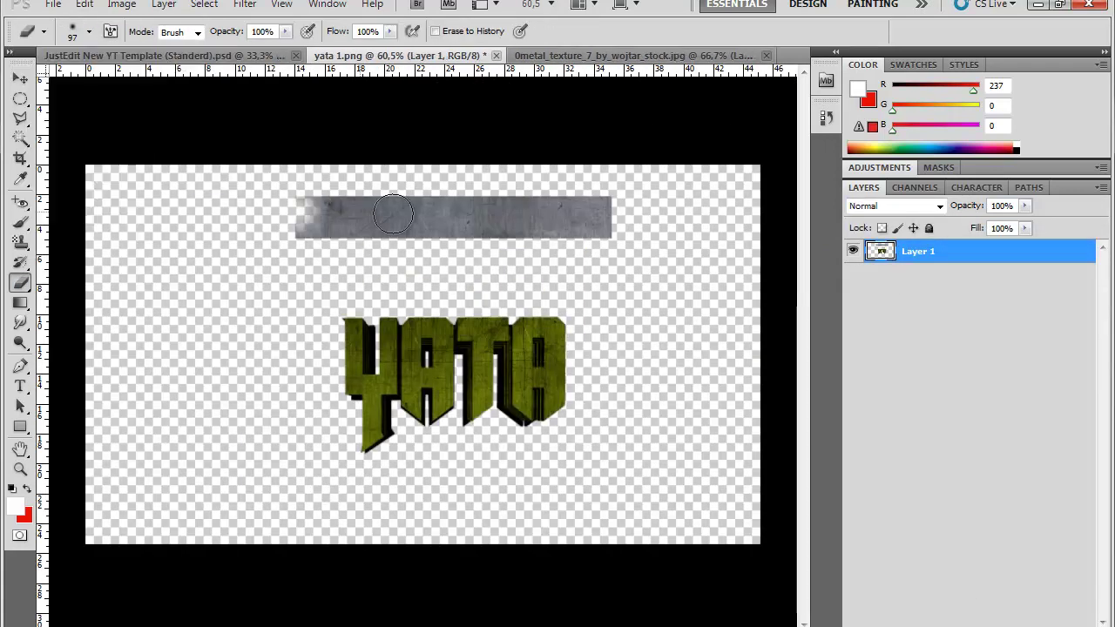
{"action": "left_click_drag", "start_coordinate": [306, 209], "coordinate": [642, 234]}
- Move the YATA text into the JustEdit New YT Template document and delete its Brightness/Contrast 1 layer
{"action": "key", "text": "v"}
{"action": "mouse_move", "coordinate": [471, 531]}
{"action": "left_mouse_down"}
{"action": "mouse_move", "coordinate": [331, 332]}
{"action": "mouse_move", "coordinate": [216, 326]}
{"action": "mouse_move", "coordinate": [235, 326]}
{"action": "left_mouse_up"}
{"action": "double_click", "coordinate": [1011, 314]}
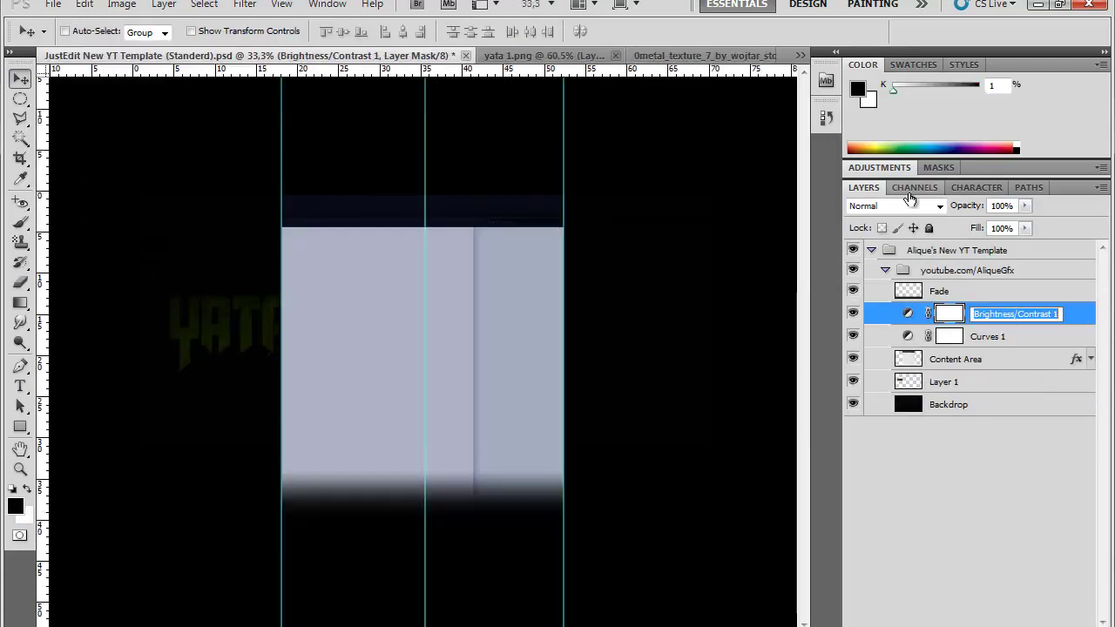
{"action": "key", "text": "Delete"}
- Delete the YATA text layer from the template and return to the yata 1.png document
{"action": "left_click", "coordinate": [946, 359]}
{"action": "key", "text": "Delete"}
{"action": "key", "text": "ctrl+Tab"}
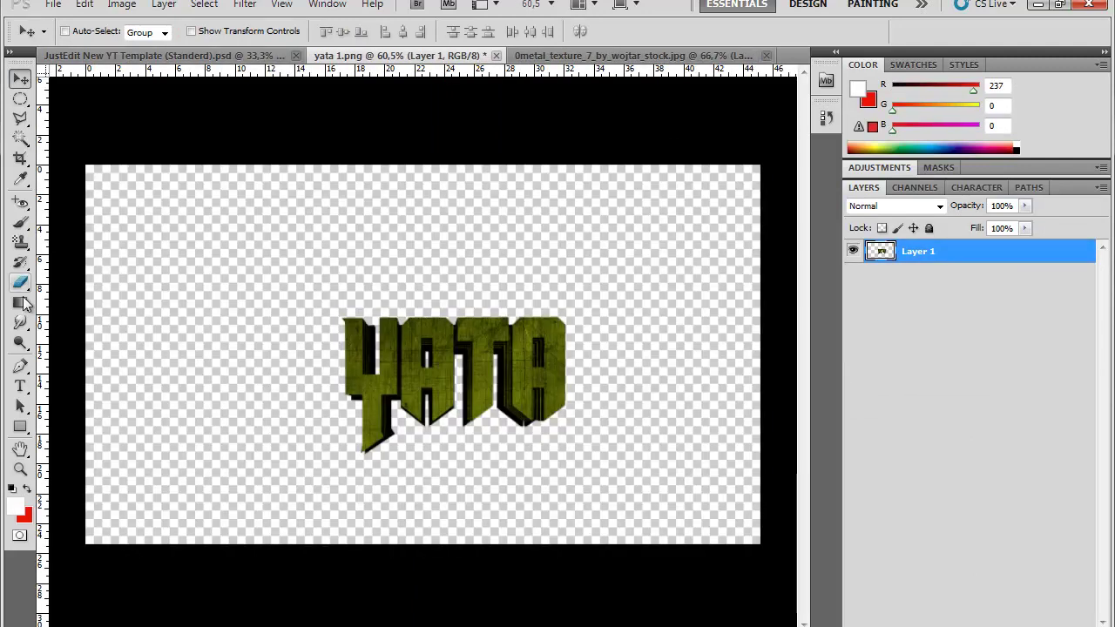
- Modify the selection around the YATA lettering so that only the letters are selected
{"action": "left_click", "coordinate": [204, 4]}
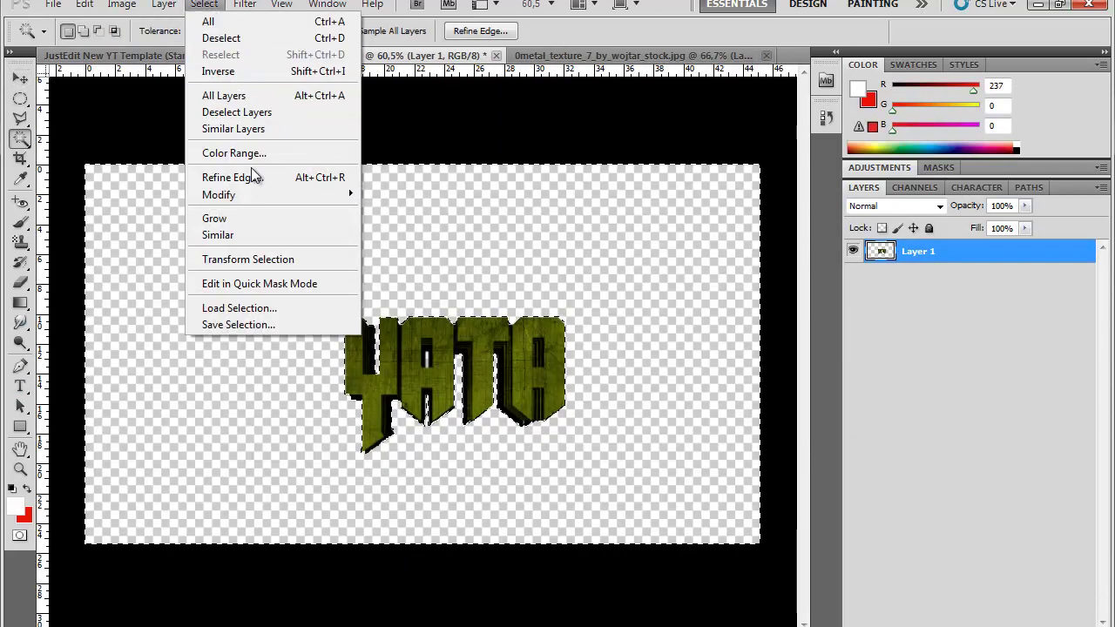
{"action": "mouse_move", "coordinate": [220, 195]}
{"action": "left_click", "coordinate": [440, 250]}
{"action": "left_click", "coordinate": [623, 222]}
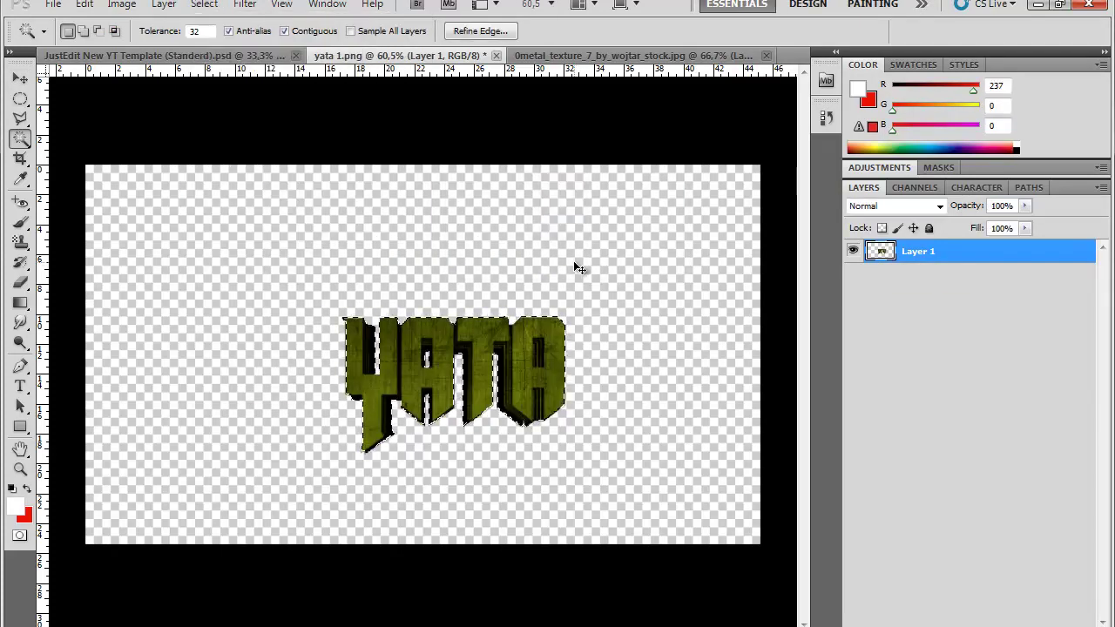
- Move the YATA lettering into the template, beside the left edge of the content area, and rotate it vertically
{"action": "left_click_drag", "start_coordinate": [576, 268], "coordinate": [132, 89]}
{"action": "left_click_drag", "start_coordinate": [242, 339], "coordinate": [211, 334]}
{"action": "key", "text": "ctrl+t"}
{"action": "key", "text": "Return"}
{"action": "left_click", "coordinate": [84, 4]}
{"action": "left_click", "coordinate": [212, 196]}
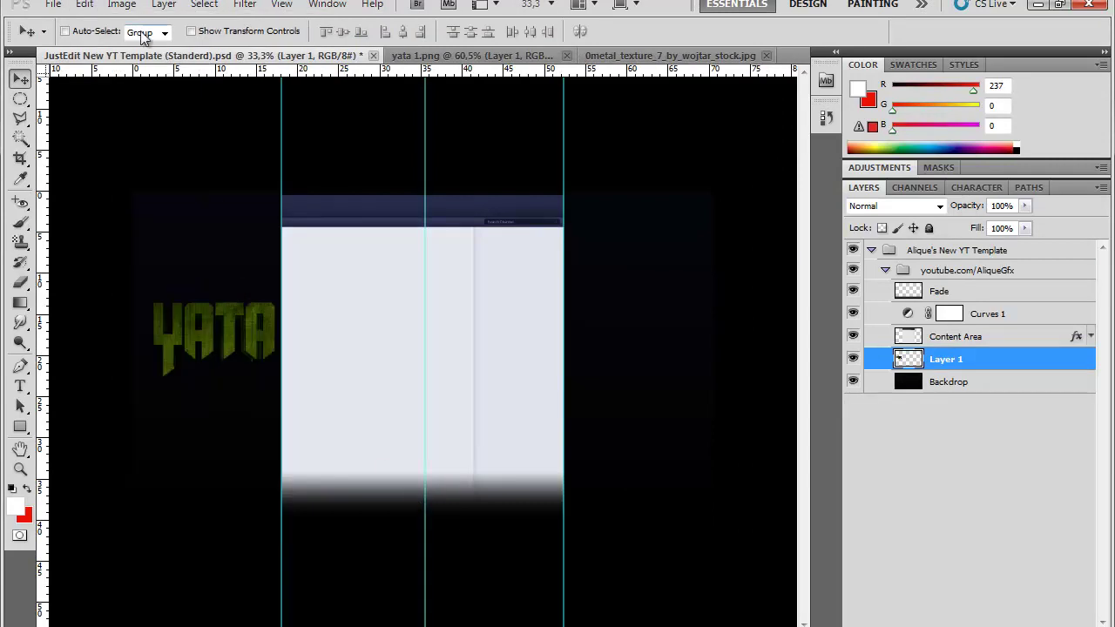
{"action": "scroll", "coordinate": [453, 299], "scroll_direction": "up", "scroll_amount": 2}
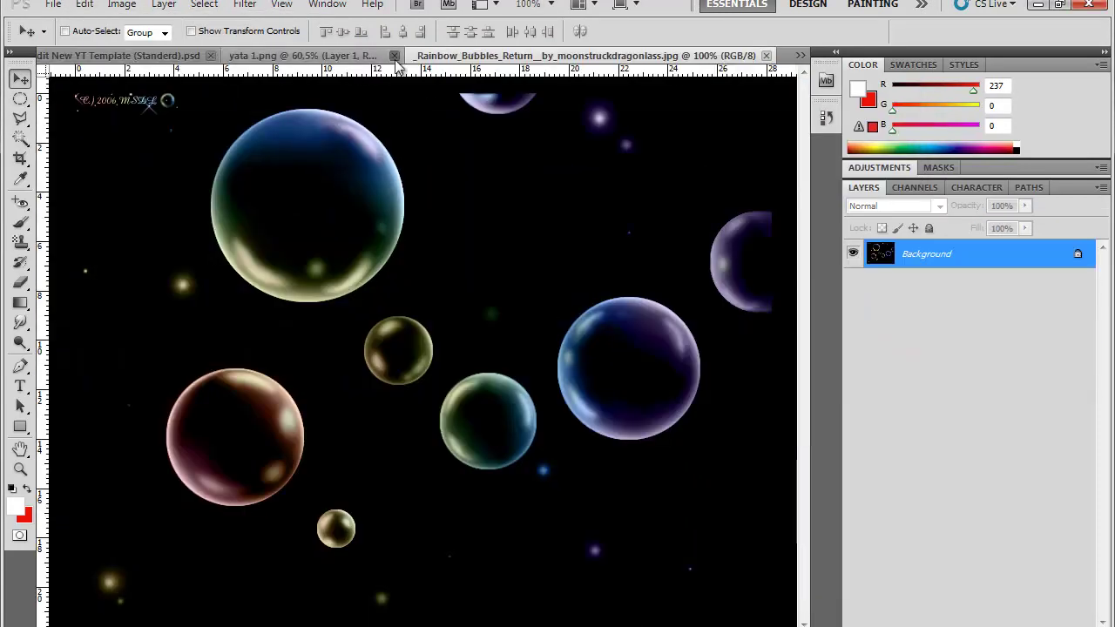
- Place the rainbow bubbles texture scaled down over the upper YATA letters and set its blend mode to Color Dodge
{"action": "key", "text": "ctrl+t"}
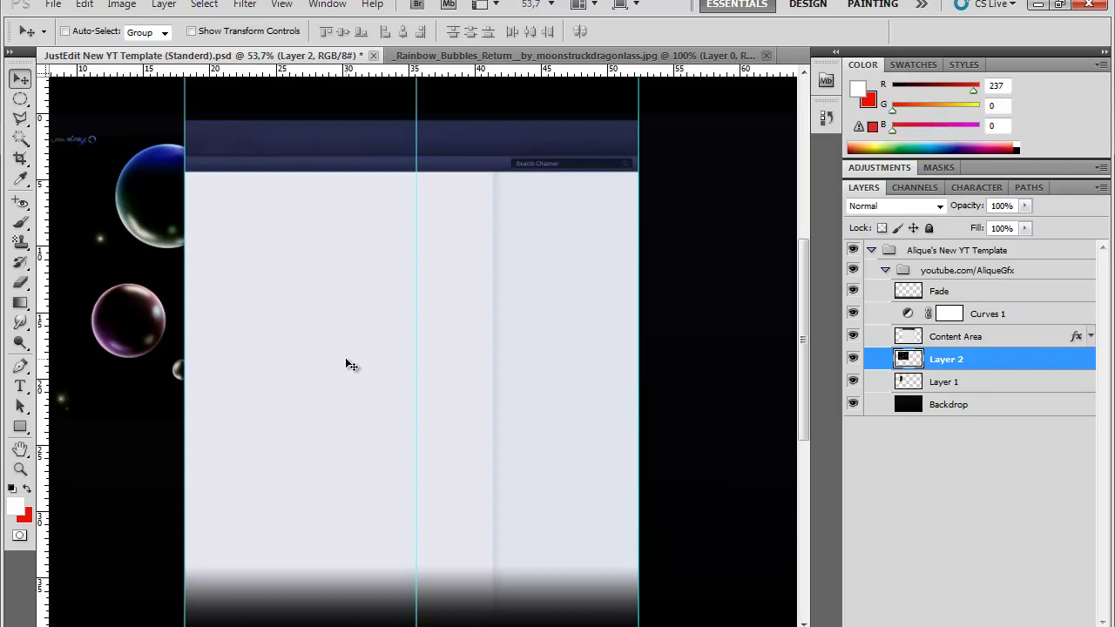
{"action": "key", "text": "ctrl+t"}
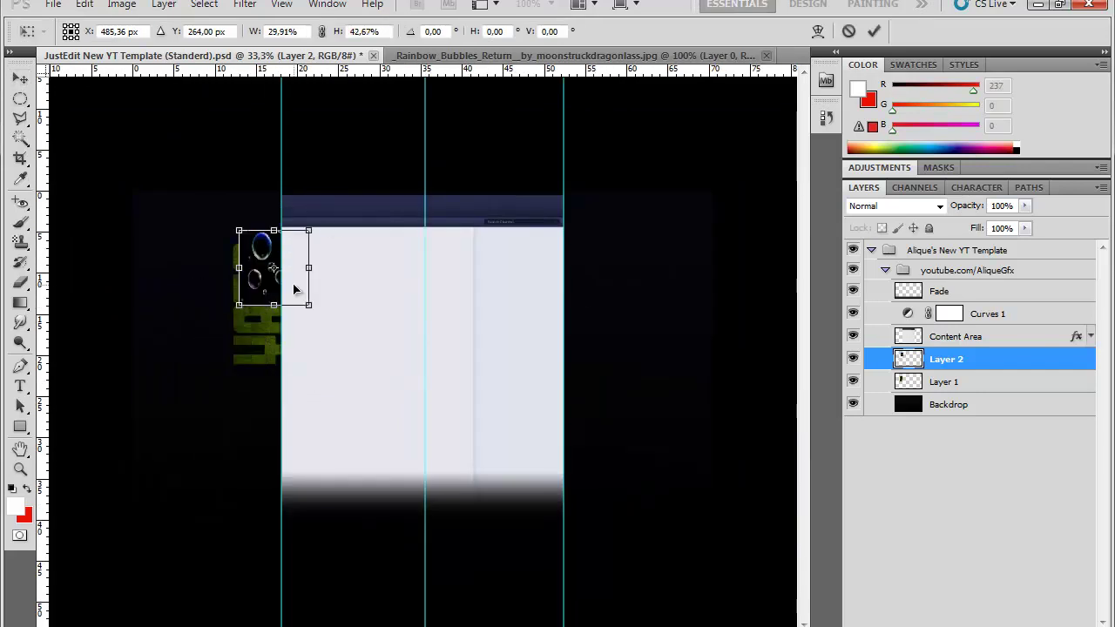
{"action": "left_click", "coordinate": [20, 79]}
{"action": "key", "text": "Return"}
{"action": "key", "text": "shift+alt+k"}
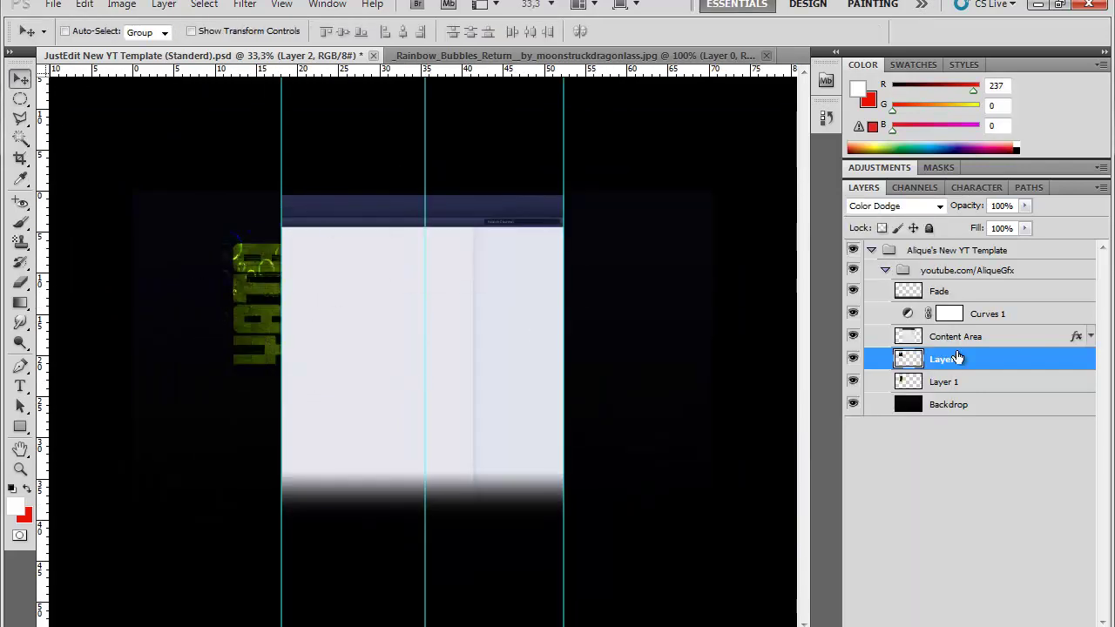
- Duplicate the bubbles layer twice and rotate the copies about 172° and -114° over the YATA letters
{"action": "key", "text": "ctrl+t"}
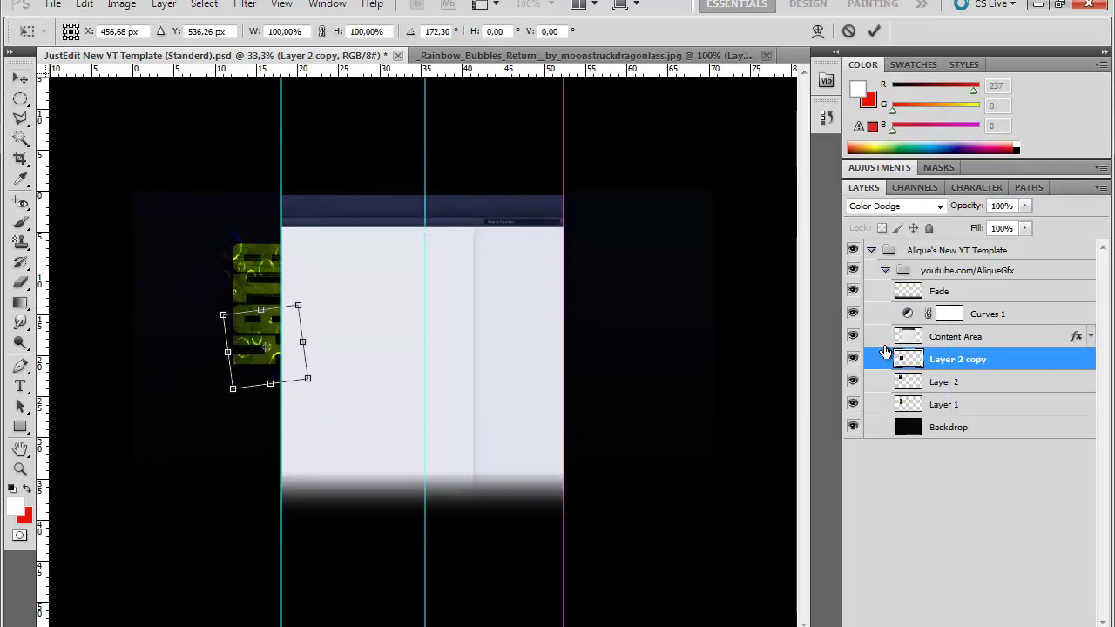
{"action": "right_click", "coordinate": [978, 357]}
{"action": "left_click", "coordinate": [859, 293]}
{"action": "key", "text": "Return"}
{"action": "key", "text": "ctrl+t"}
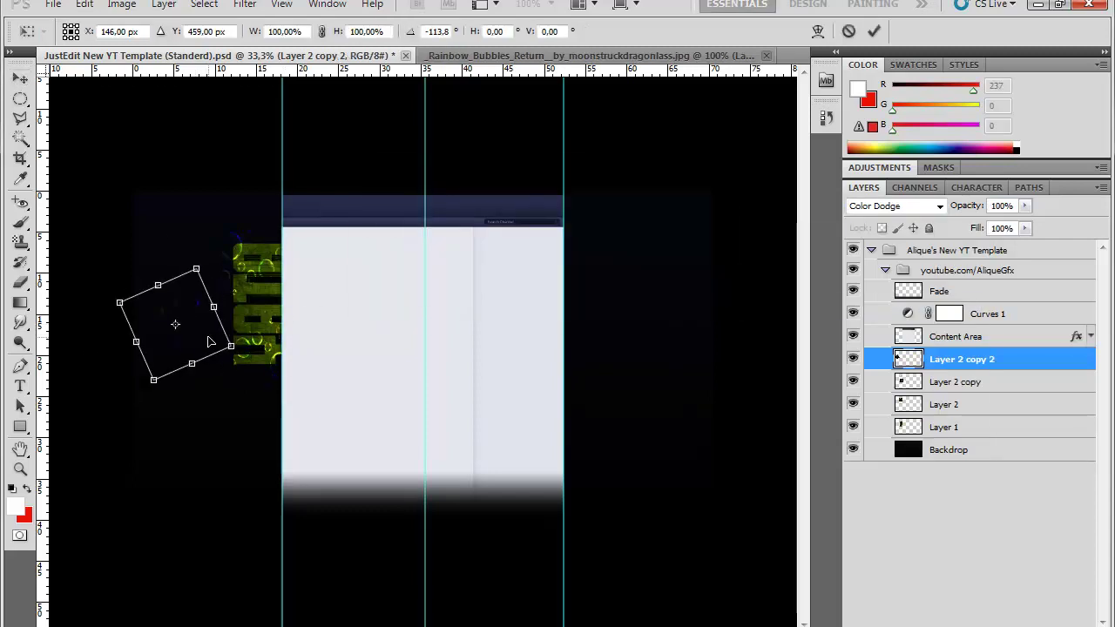
{"action": "key", "text": "Return"}
{"action": "scroll", "coordinate": [453, 353], "scroll_direction": "up", "scroll_amount": 5}
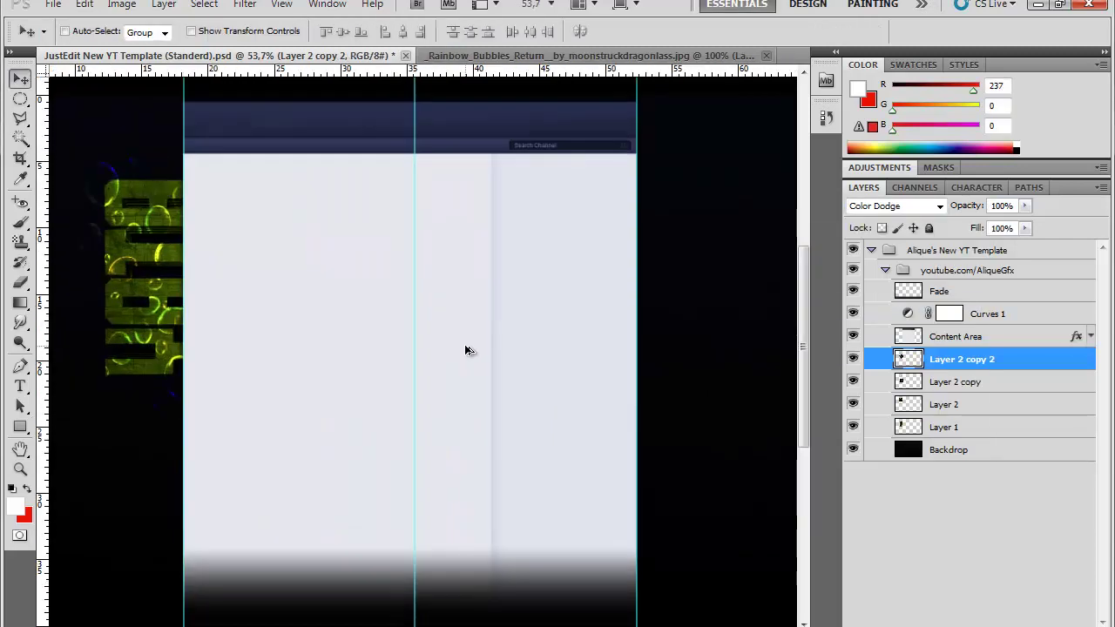
- Duplicate the three bubbles layers and place the copies below the YATA text layer
{"action": "left_click", "coordinate": [950, 404], "text": "shift"}
{"action": "right_click", "coordinate": [949, 405]}
{"action": "left_click", "coordinate": [837, 340]}
{"action": "key", "text": "Return"}
{"action": "left_click_drag", "start_coordinate": [959, 382], "coordinate": [909, 506]}
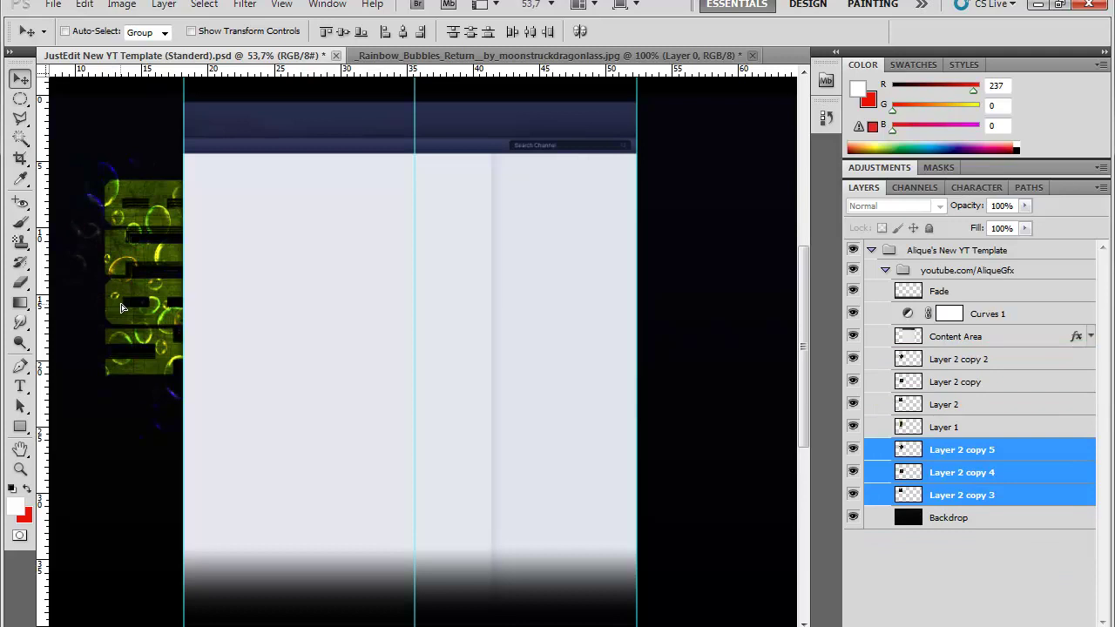
- Erase the stray bubbles around the YATA letters on the bubbles layers
{"action": "left_click", "coordinate": [959, 449]}
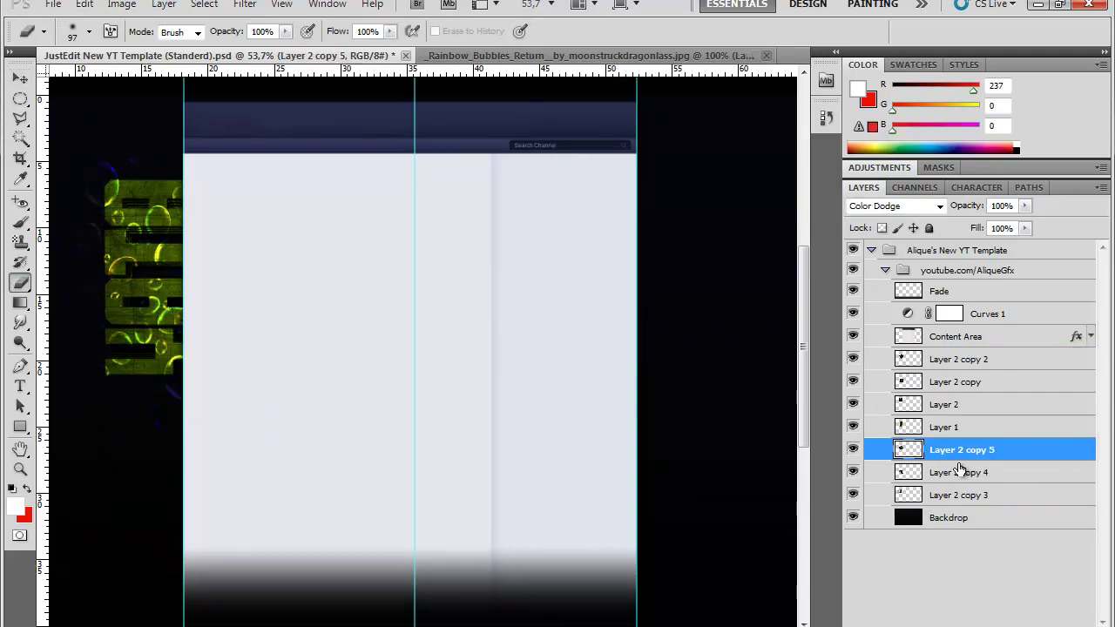
{"action": "left_click", "coordinate": [947, 405]}
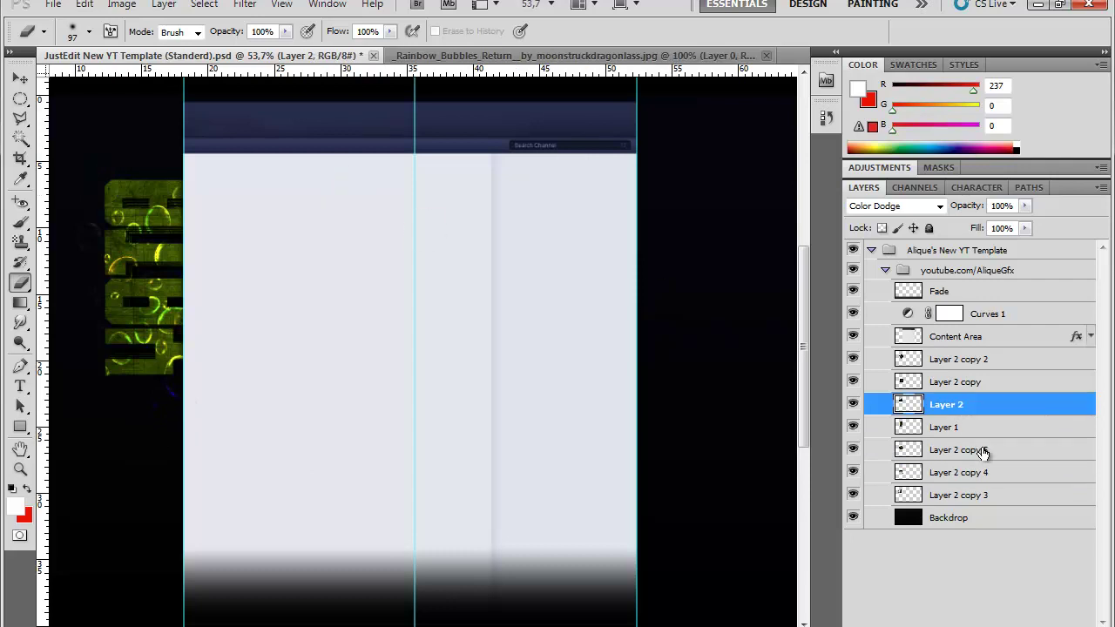
- Place the 9ihzoft2.png flame texture over the YATA letters and rotate it about -90°
{"action": "left_click", "coordinate": [955, 359], "text": "shift"}
{"action": "left_click", "coordinate": [955, 449], "text": "ctrl"}
{"action": "left_click", "coordinate": [955, 472], "text": "ctrl"}
{"action": "left_click", "coordinate": [955, 495], "text": "ctrl"}
{"action": "key", "text": "alt+Tab"}
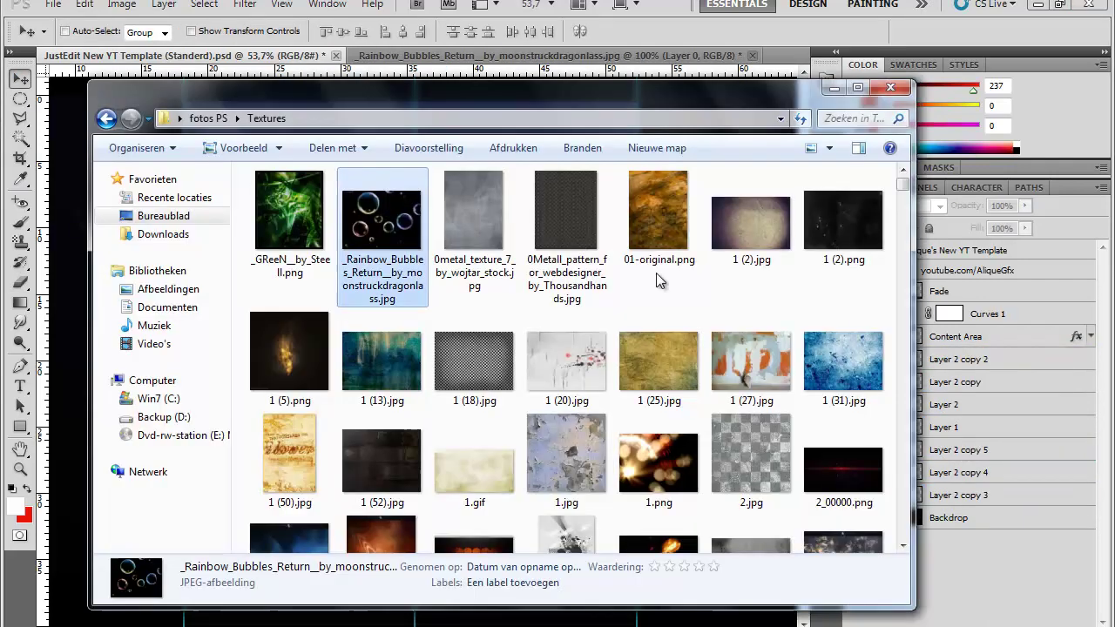
{"action": "scroll", "coordinate": [491, 376], "scroll_direction": "down", "scroll_amount": 5}
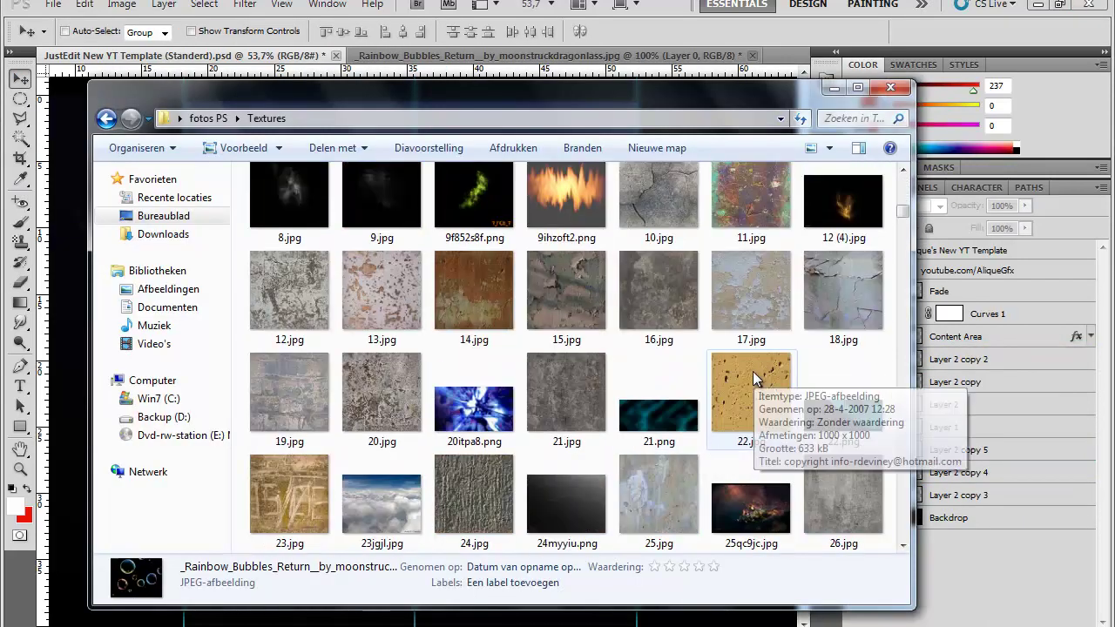
{"action": "double_click", "coordinate": [753, 372]}
{"action": "left_click_drag", "start_coordinate": [436, 349], "coordinate": [204, 254]}
{"action": "key", "text": "ctrl+t"}
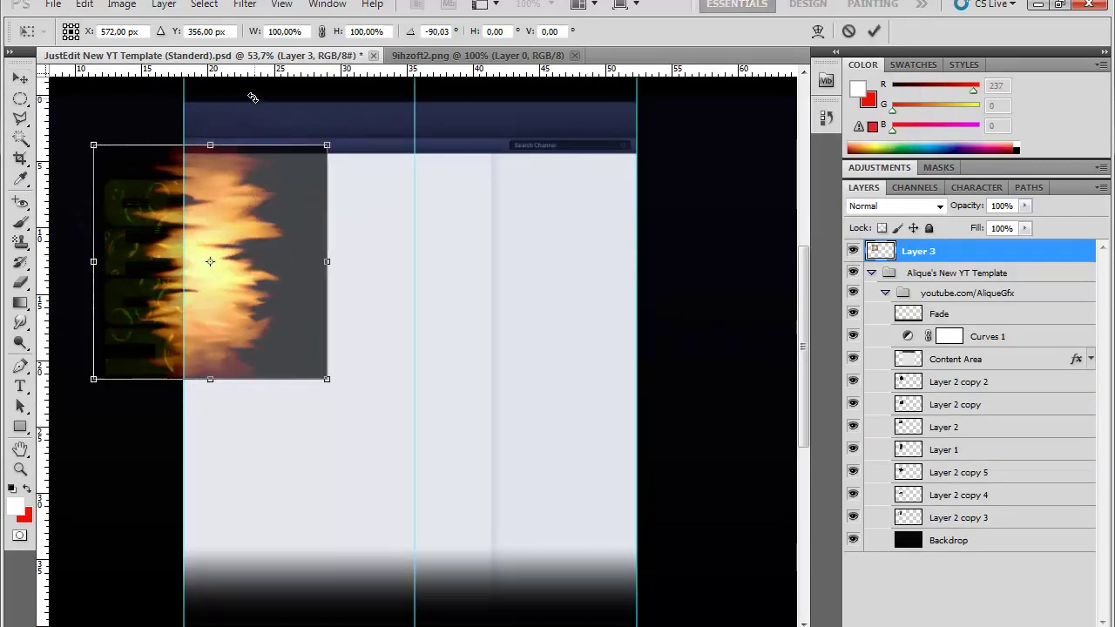
{"action": "key", "text": "Return"}
- Set the flame layer's blend mode to Color Dodge and its opacity to 80%
{"action": "left_click", "coordinate": [937, 206]}
{"action": "left_click", "coordinate": [878, 354]}
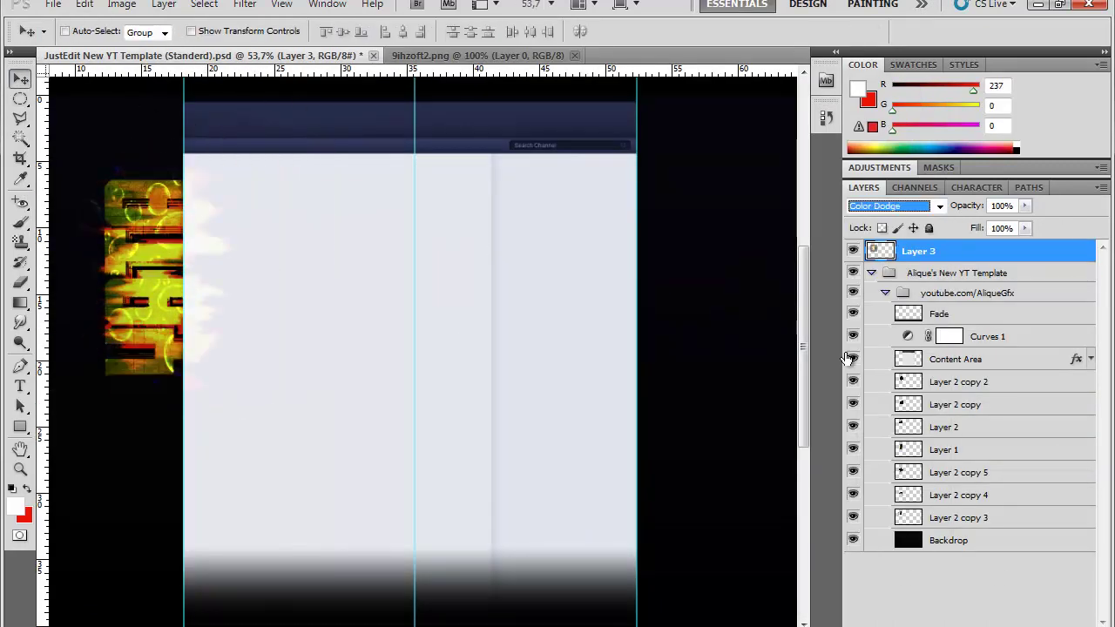
{"action": "key", "text": "Down"}
{"action": "key", "text": "Down"}
{"action": "key", "text": "Down"}
{"action": "key", "text": "Up"}
{"action": "key", "text": "Up"}
{"action": "key", "text": "Up"}
{"action": "left_click", "coordinate": [1004, 223]}
- Bring the Canvas.jpg texture over the YATA letters and stack the flame and canvas layers directly below the Content Area layer
{"action": "key", "text": "alt+Tab"}
{"action": "scroll", "coordinate": [517, 338], "scroll_direction": "down", "scroll_amount": 10}
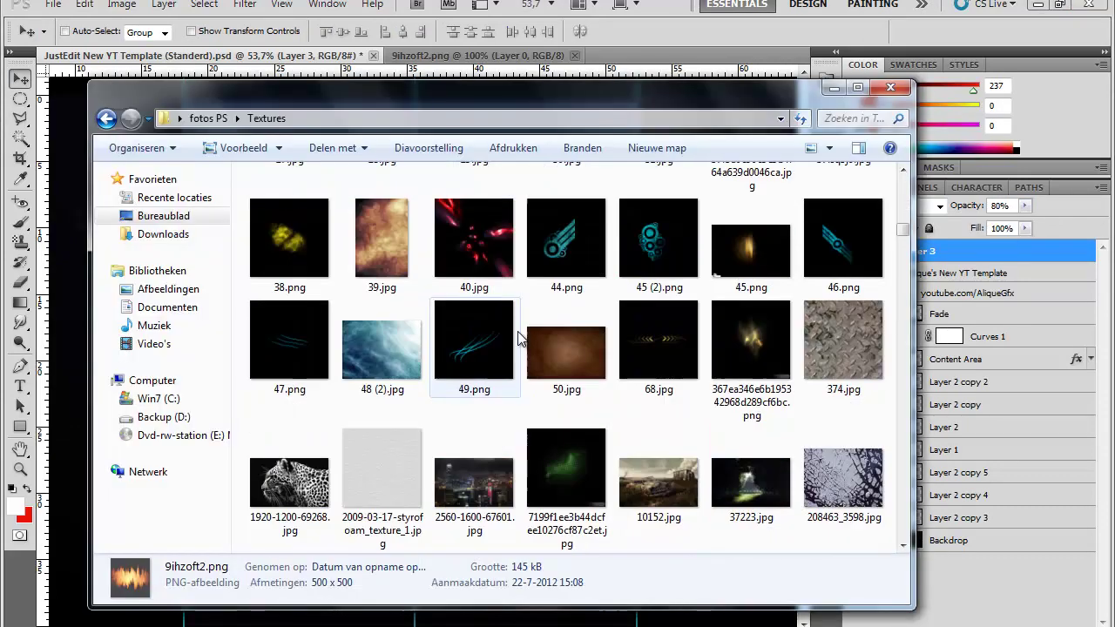
{"action": "scroll", "coordinate": [517, 338], "scroll_direction": "down", "scroll_amount": 15}
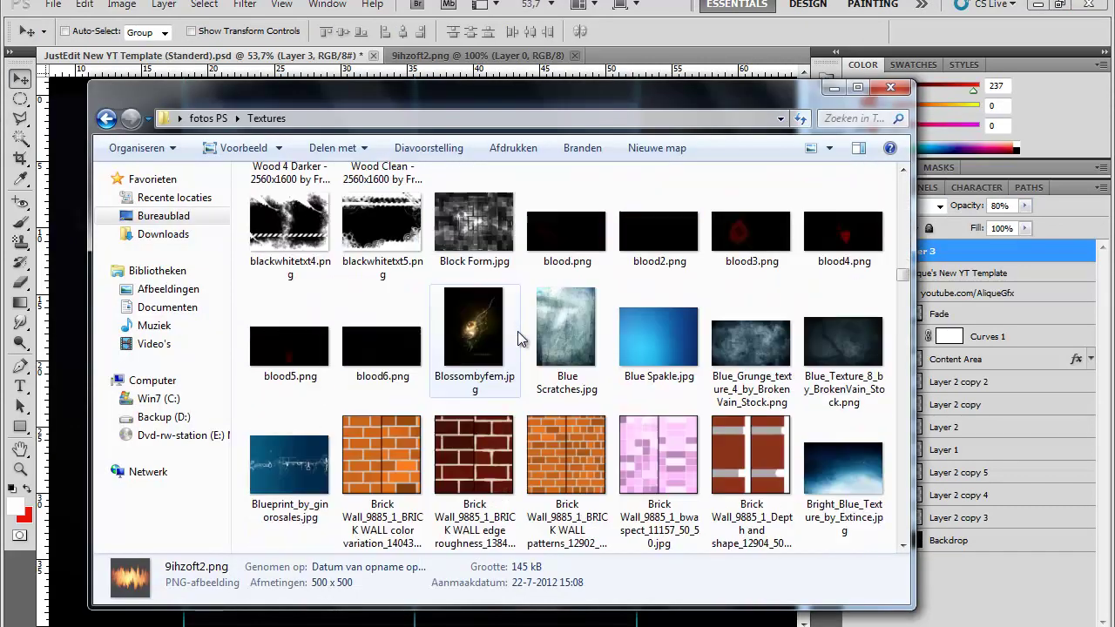
{"action": "double_click", "coordinate": [715, 336]}
{"action": "left_click_drag", "start_coordinate": [1050, 270], "coordinate": [215, 234]}
{"action": "left_click_drag", "start_coordinate": [918, 251], "coordinate": [917, 376]}
{"action": "left_click", "coordinate": [945, 359]}
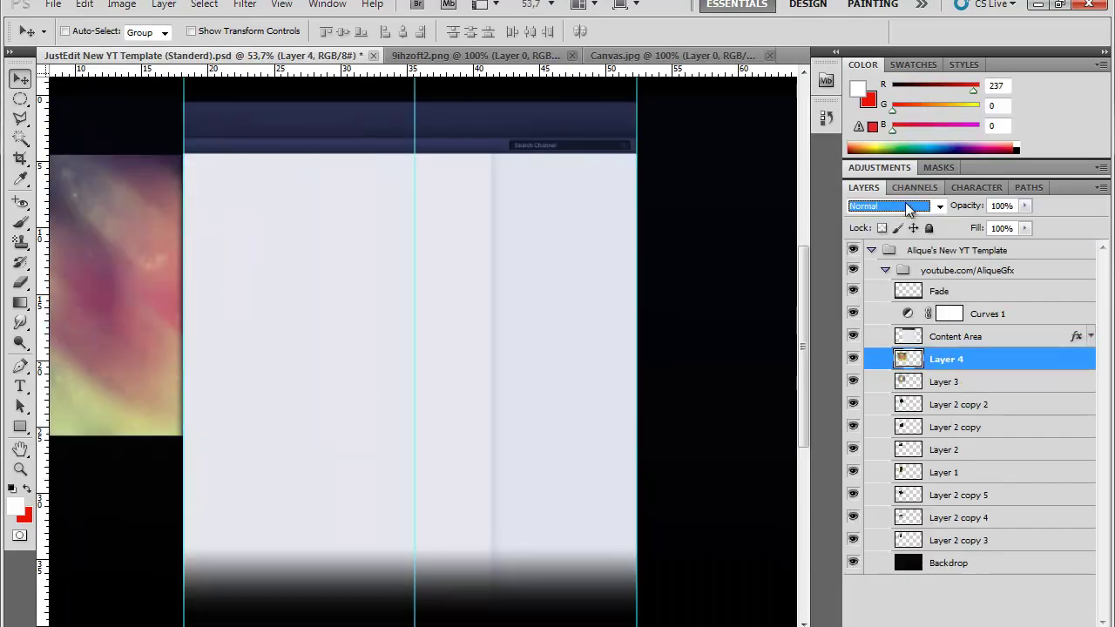
- Compare blend modes for the canvas texture layer and set it to Darken
{"action": "left_click", "coordinate": [889, 206]}
{"action": "key", "text": "Down"}
{"action": "key", "text": "Down"}
{"action": "key", "text": "Up"}
{"action": "key", "text": "Up"}
{"action": "key", "text": "Up"}
{"action": "key", "text": "Up"}
{"action": "key", "text": "Up"}
{"action": "key", "text": "Up"}
{"action": "key", "text": "Up"}
{"action": "key", "text": "Up"}
{"action": "key", "text": "Up"}
{"action": "key", "text": "Up"}
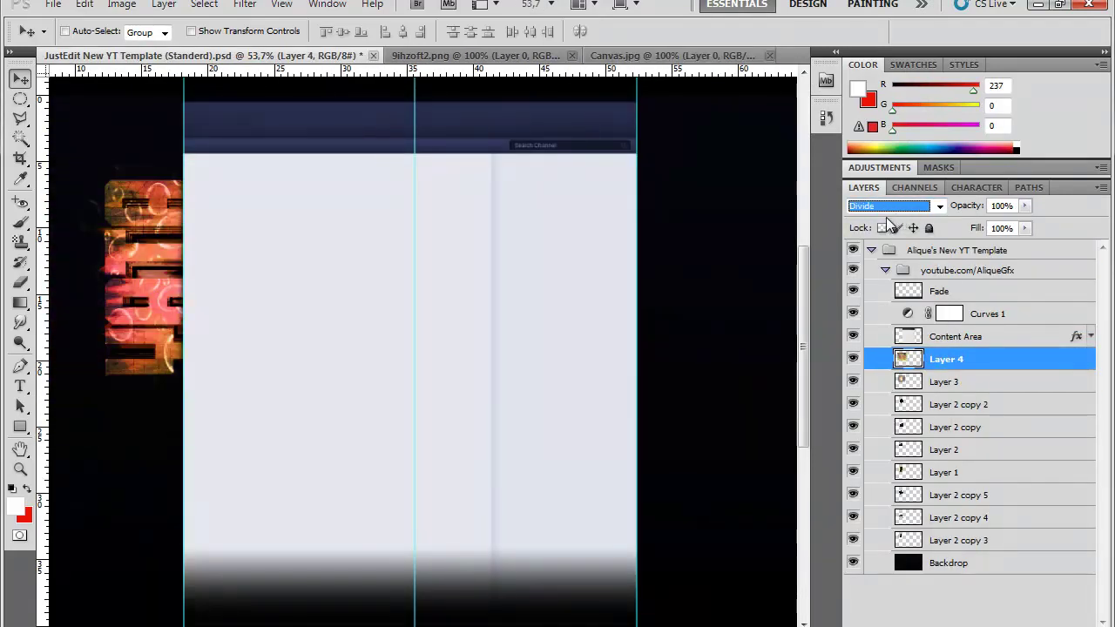
- Go through the Layer 2 bubble copies with the Eraser and clean up remaining stray bubbles near the YATA letters
{"action": "left_click", "coordinate": [937, 404]}
{"action": "key", "text": "e"}
{"action": "left_click", "coordinate": [943, 427]}
{"action": "left_click", "coordinate": [945, 455]}
{"action": "left_click", "coordinate": [959, 495]}
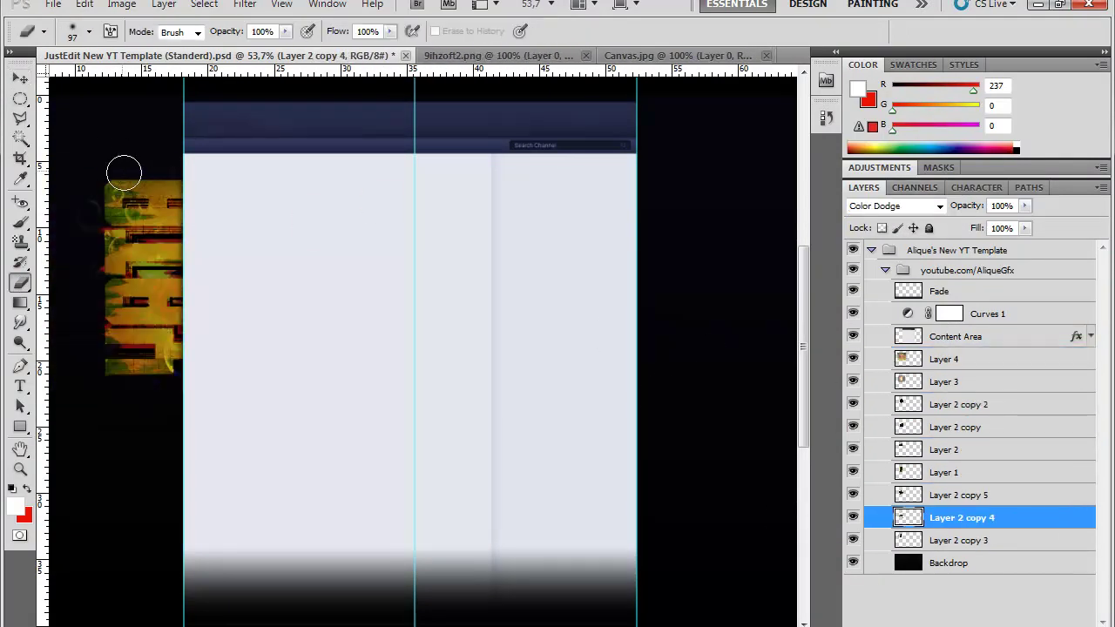
- Try the I_see_the_light_by_Jaaku_Monkey.jpg texture near the YATA letters, scaled to about 26% width and 25% height
{"action": "key", "text": "alt+Tab"}
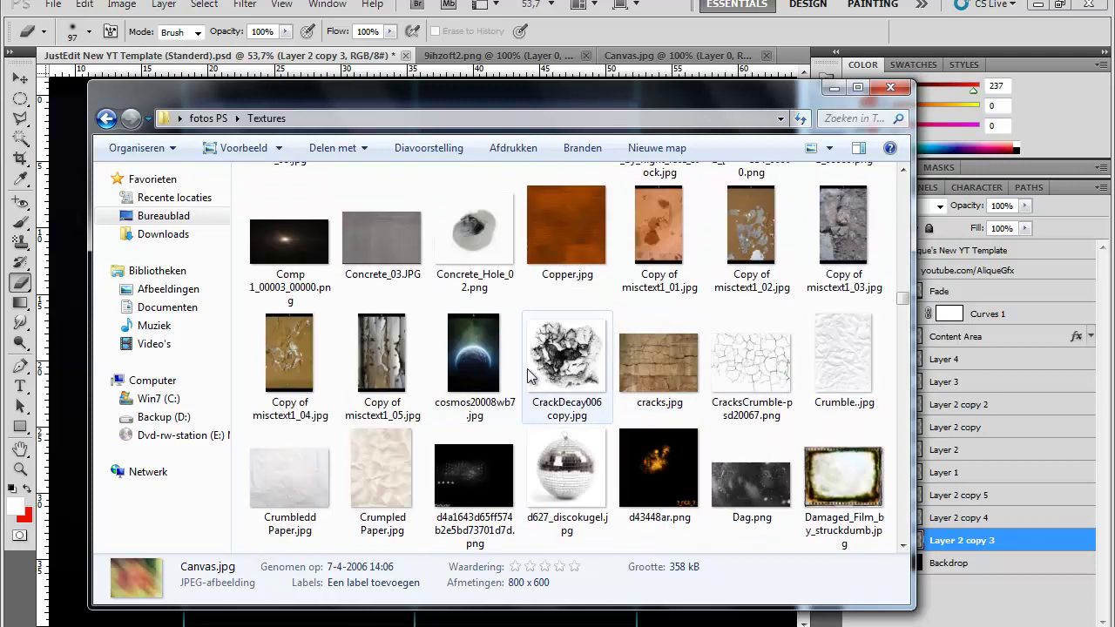
{"action": "scroll", "coordinate": [697, 427], "scroll_direction": "down", "scroll_amount": 10}
{"action": "scroll", "coordinate": [697, 427], "scroll_direction": "down", "scroll_amount": 8}
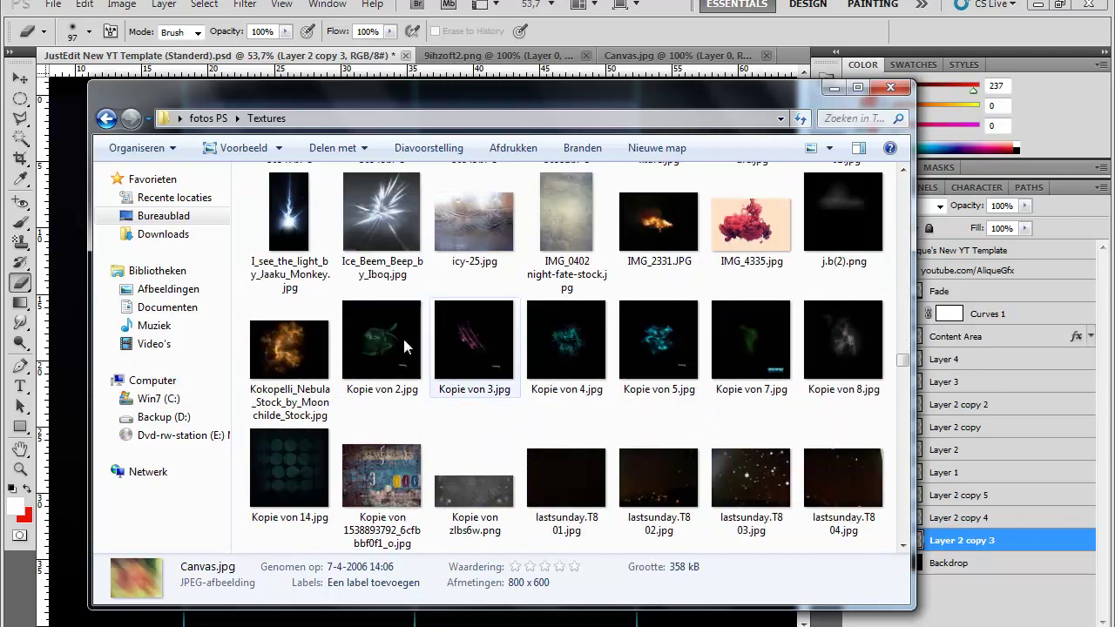
{"action": "double_click", "coordinate": [311, 186]}
{"action": "double_click", "coordinate": [967, 259]}
{"action": "key", "text": "Return"}
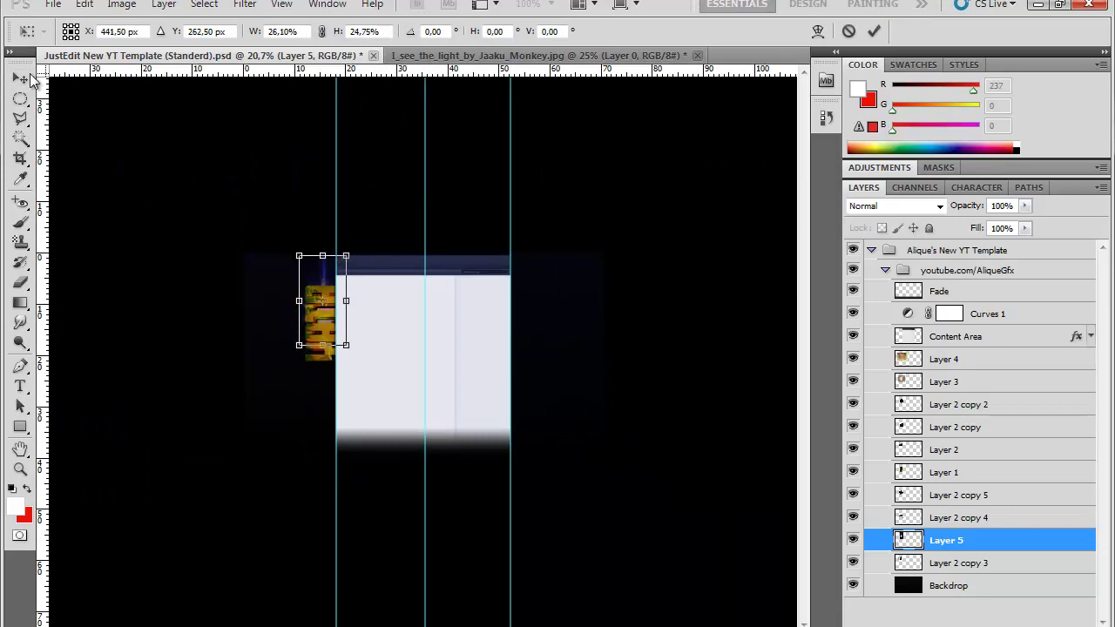
{"action": "key", "text": "Return"}
{"action": "key", "text": "ctrl+plus"}
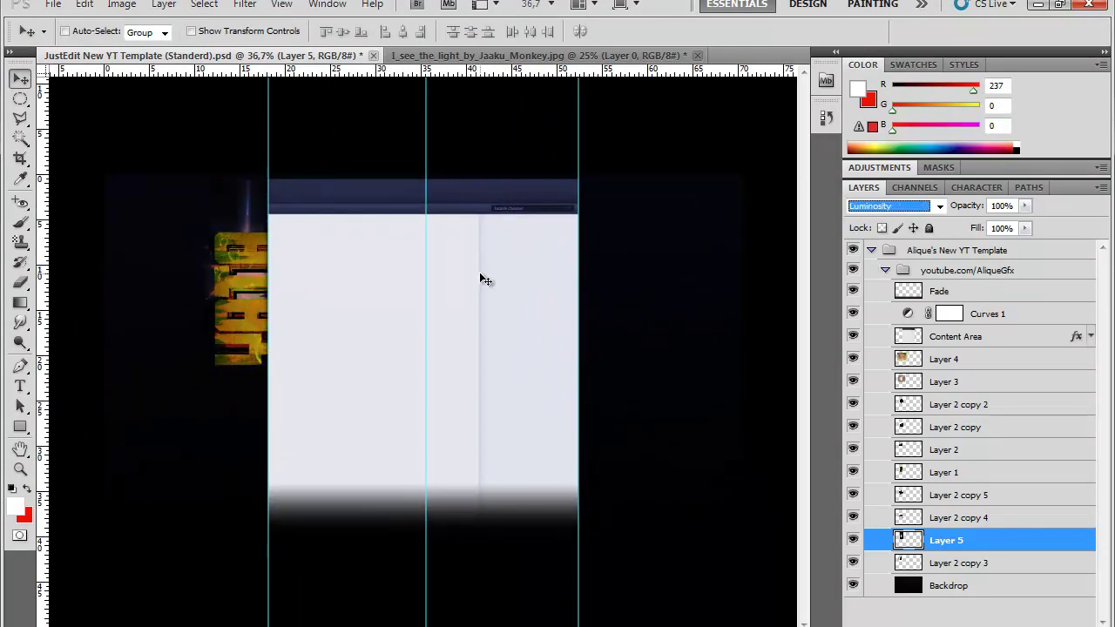
{"action": "left_click_drag", "start_coordinate": [260, 261], "coordinate": [195, 486]}
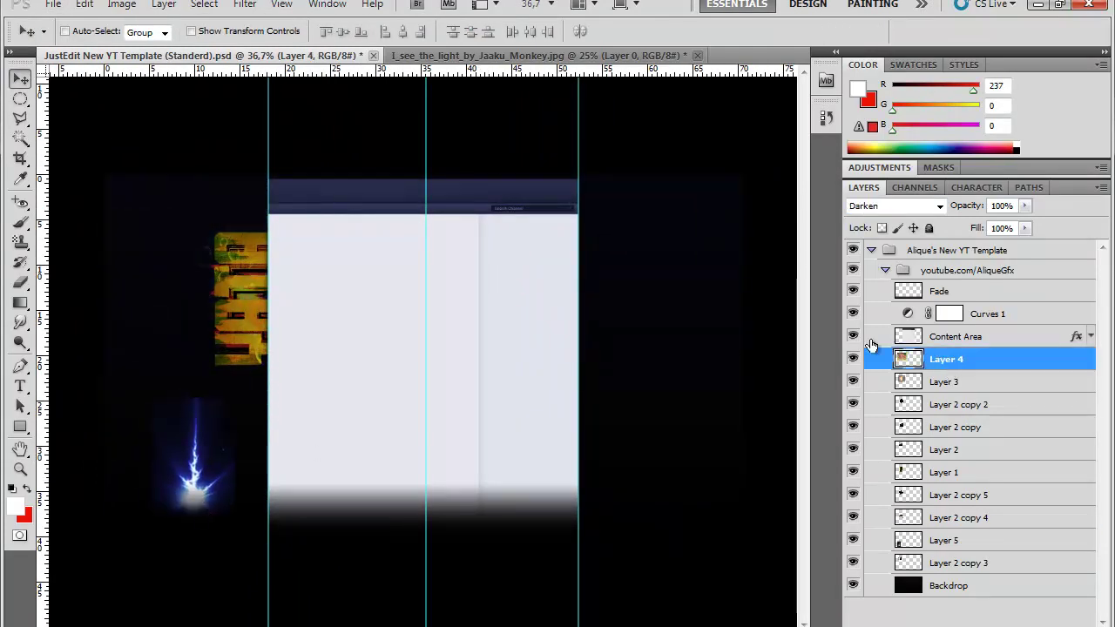
- Move the canvas texture layer below the flame layer and remove the blue light beam layer
{"action": "left_click_drag", "start_coordinate": [943, 360], "coordinate": [948, 393]}
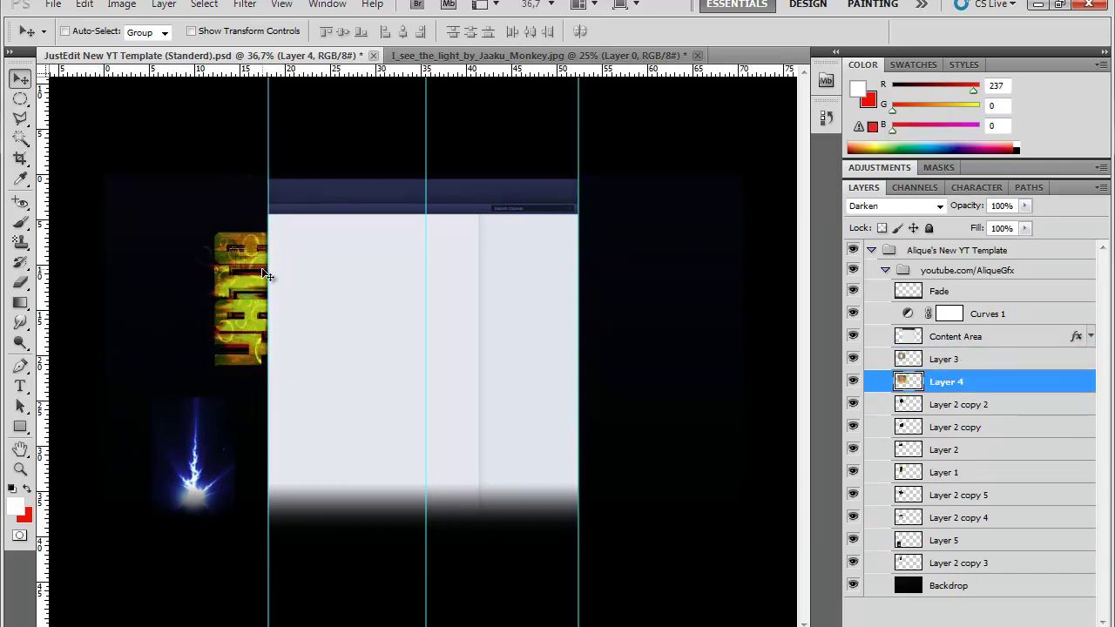
{"action": "key", "text": "e"}
{"action": "left_click_drag", "start_coordinate": [361, 285], "coordinate": [384, 285]}
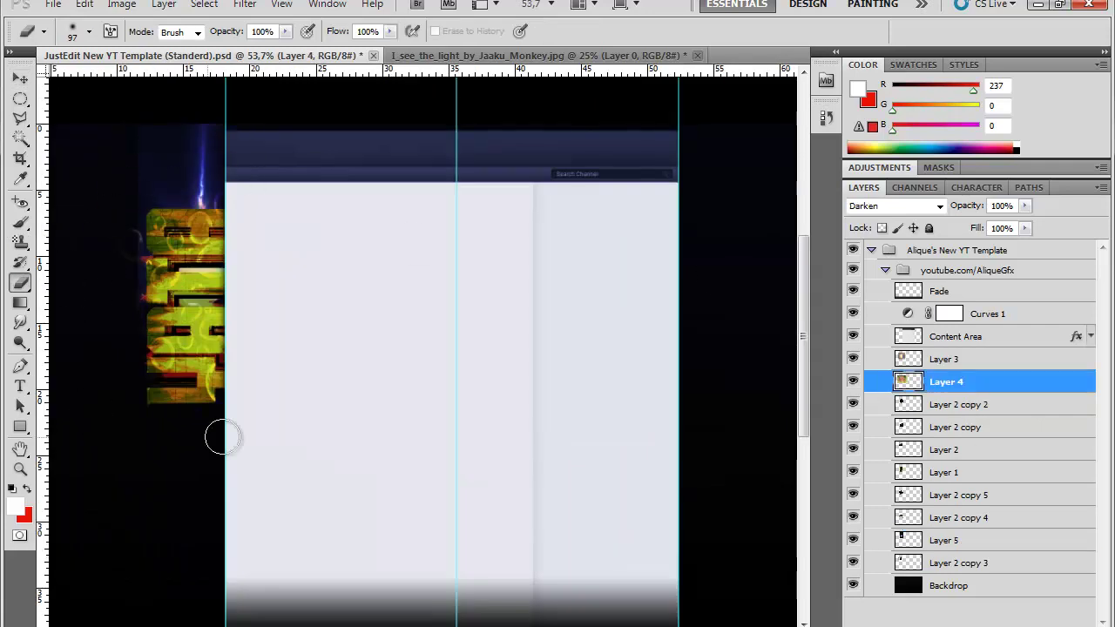
{"action": "key", "text": "v"}
{"action": "left_click", "coordinate": [896, 206]}
{"action": "left_click", "coordinate": [867, 380]}
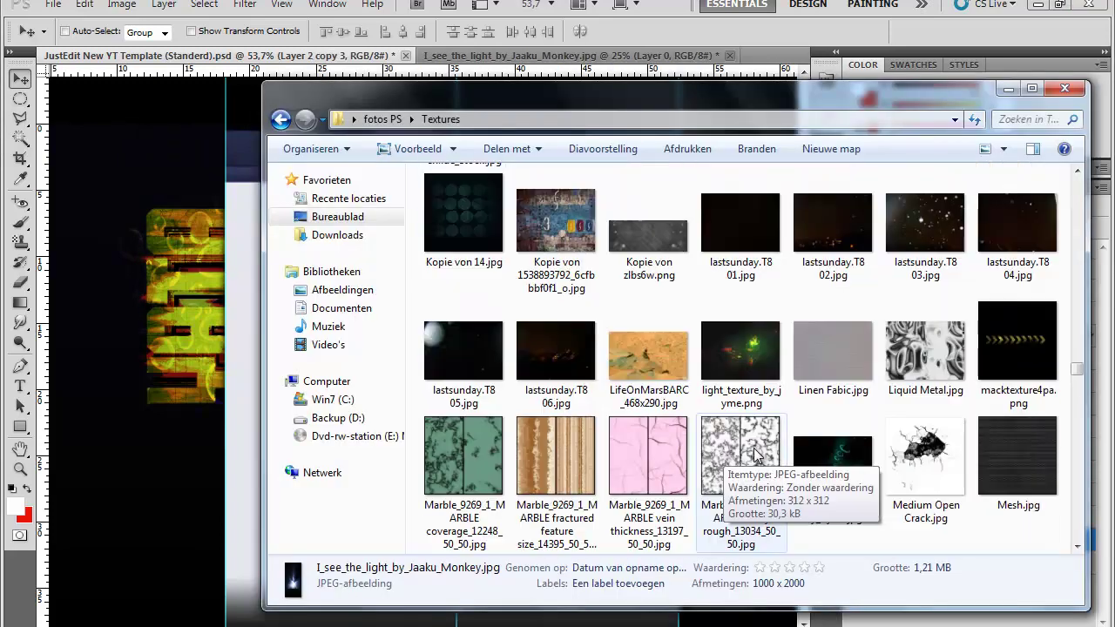
- Bring the 1.png flare from the Effects > Flares folder into the template and turn it upright
{"action": "double_click", "coordinate": [746, 349]}
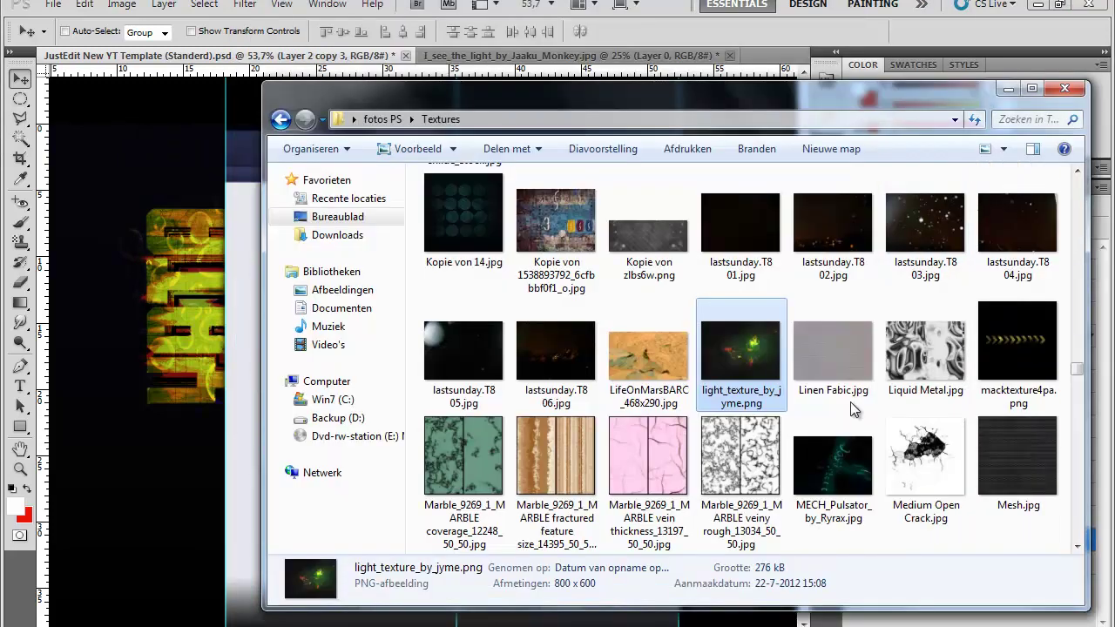
{"action": "scroll", "coordinate": [851, 402], "scroll_direction": "down", "scroll_amount": 5}
{"action": "scroll", "coordinate": [852, 402], "scroll_direction": "down", "scroll_amount": 20}
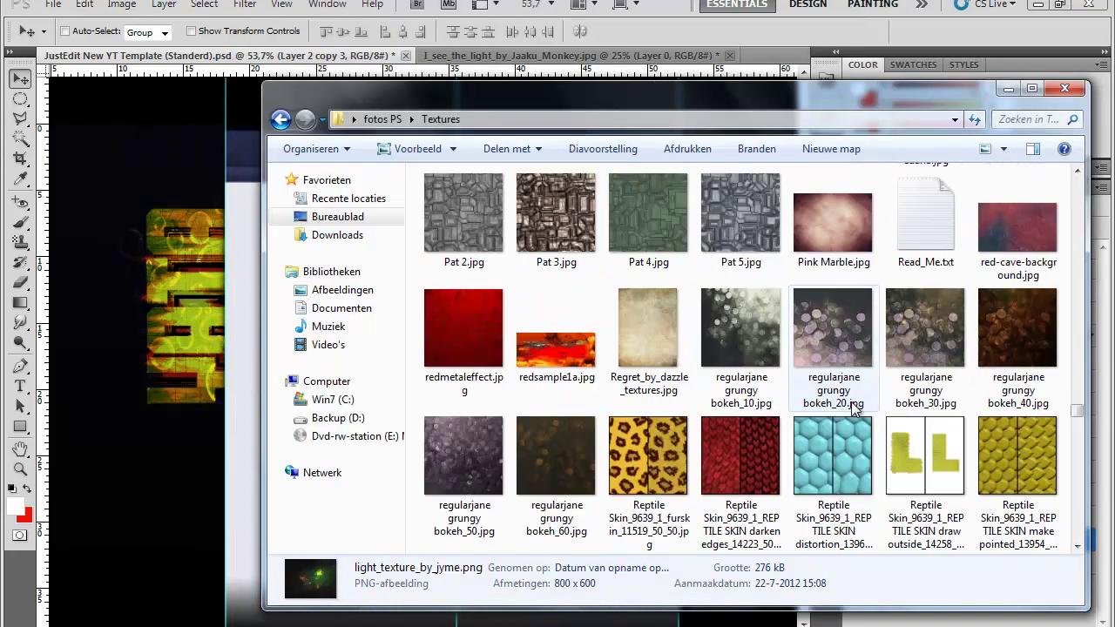
{"action": "scroll", "coordinate": [853, 405], "scroll_direction": "down", "scroll_amount": 10}
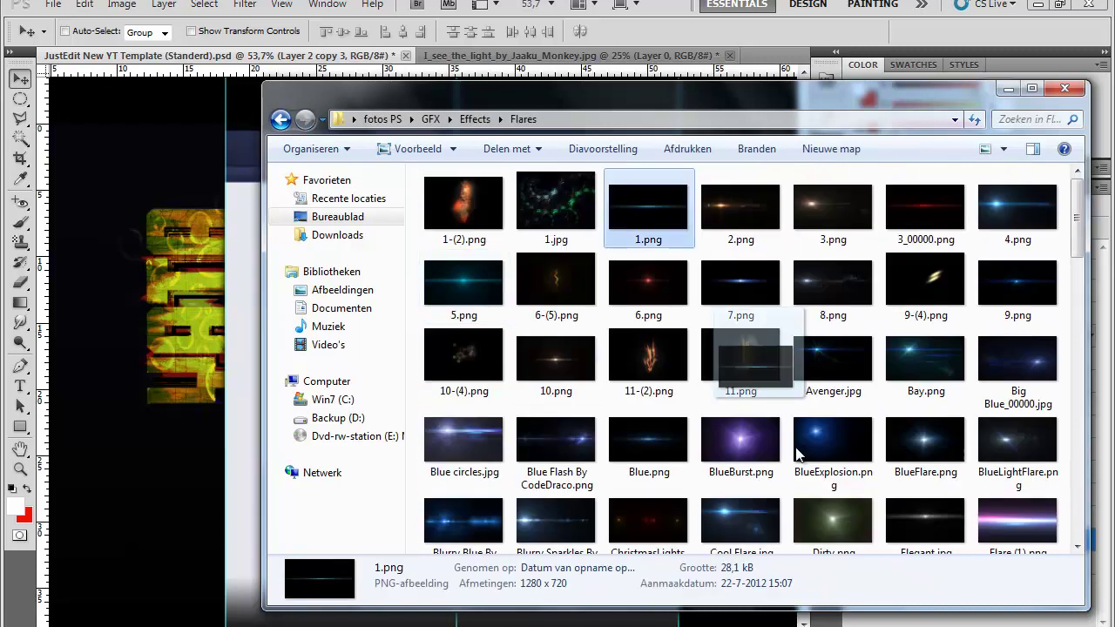
{"action": "left_click_drag", "start_coordinate": [797, 453], "coordinate": [154, 87]}
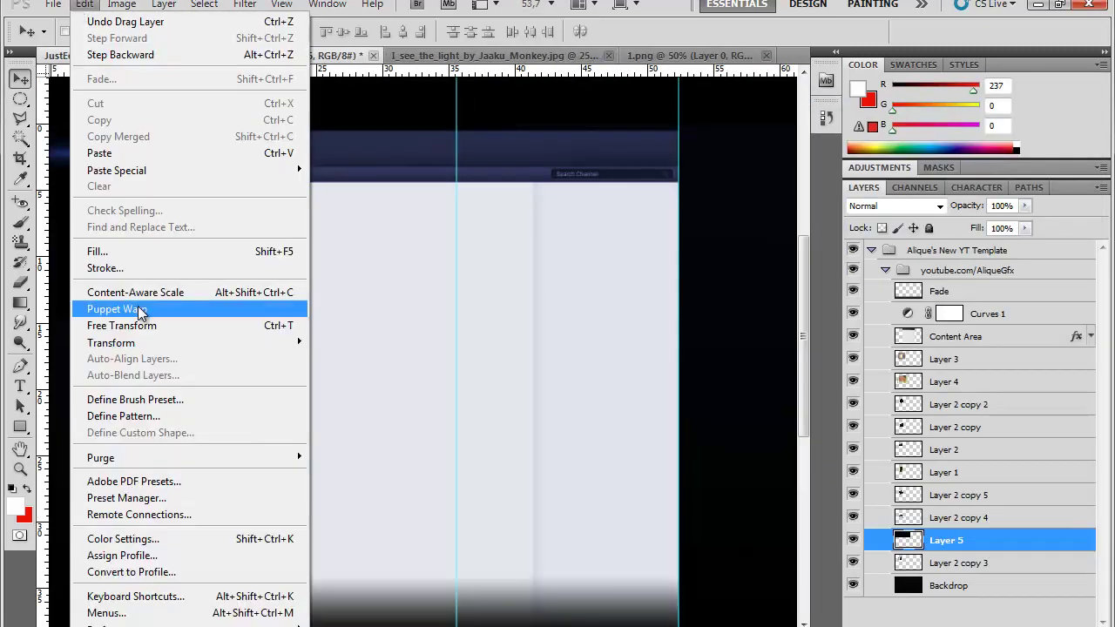
- Move the flare layer directly below the Content Area layer and set its blend mode to Screen
{"action": "left_click", "coordinate": [941, 542]}
{"action": "left_click_drag", "start_coordinate": [941, 542], "coordinate": [880, 353]}
{"action": "left_click", "coordinate": [896, 206]}
{"action": "left_click", "coordinate": [889, 319]}
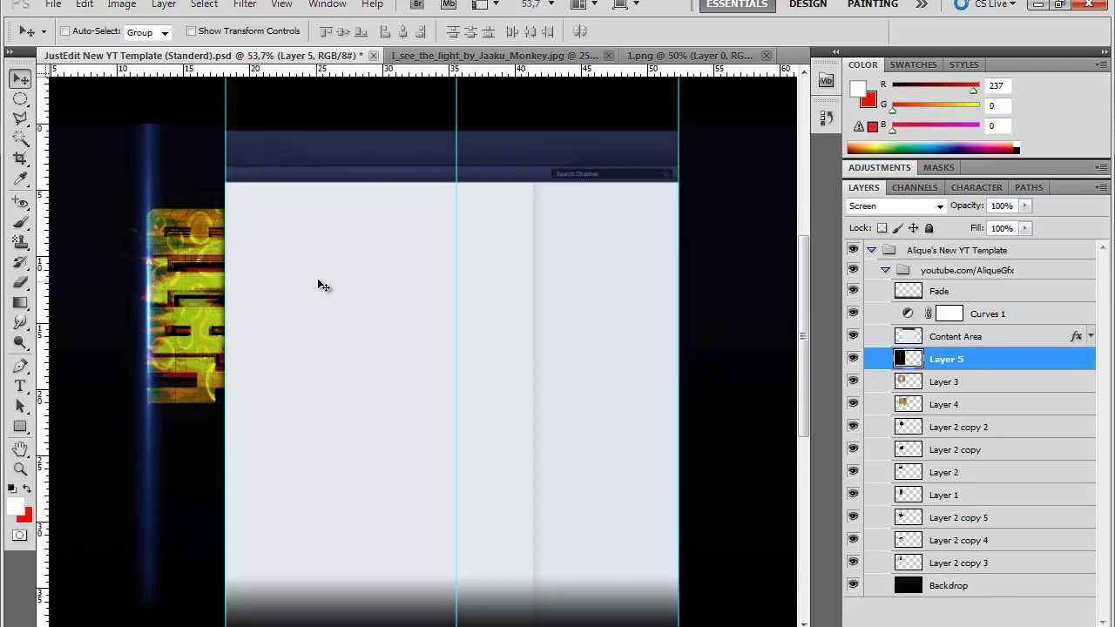
- Resize the flare to fit along the YATA letters, and fade its ends with a 201 px Eraser
{"action": "key", "text": "ctrl+minus"}
{"action": "key", "text": "ctrl+minus"}
{"action": "key", "text": "ctrl+t"}
{"action": "key", "text": "v"}
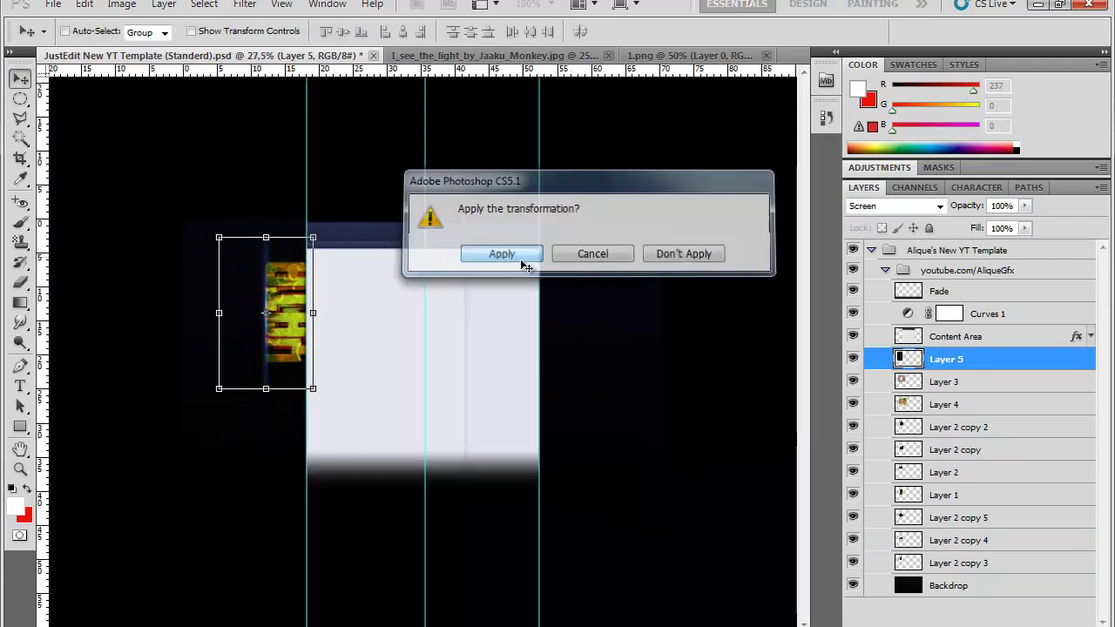
{"action": "left_click", "coordinate": [498, 253]}
{"action": "scroll", "coordinate": [397, 332], "scroll_direction": "up", "scroll_amount": 6}
{"action": "key", "text": "ctrl+t"}
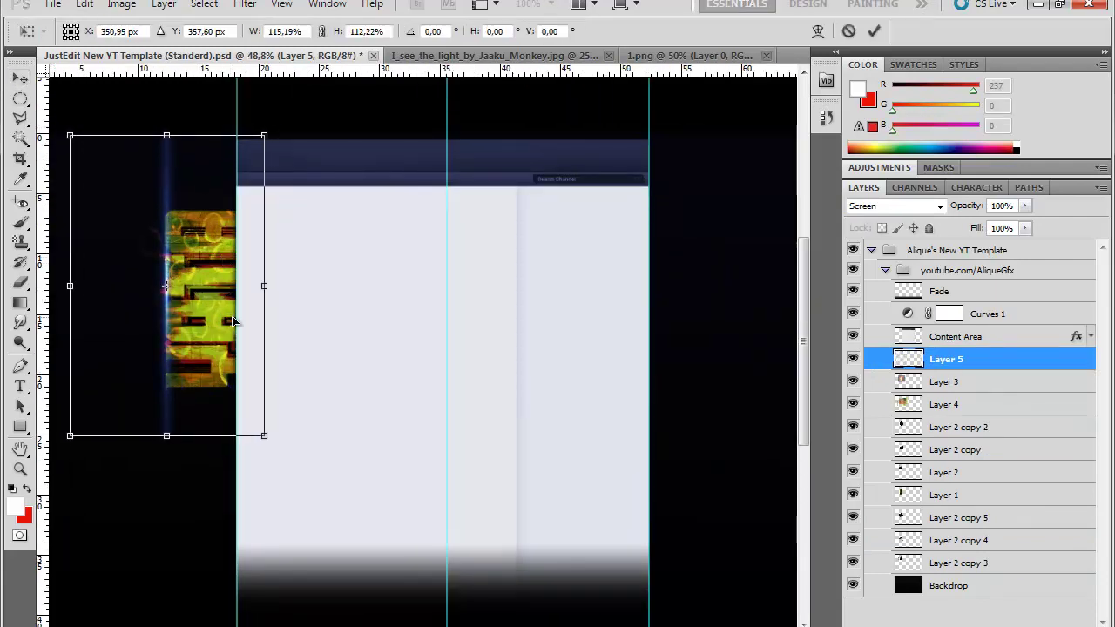
{"action": "key", "text": "Return"}
{"action": "right_click", "coordinate": [158, 179]}
{"action": "left_click", "coordinate": [311, 132]}
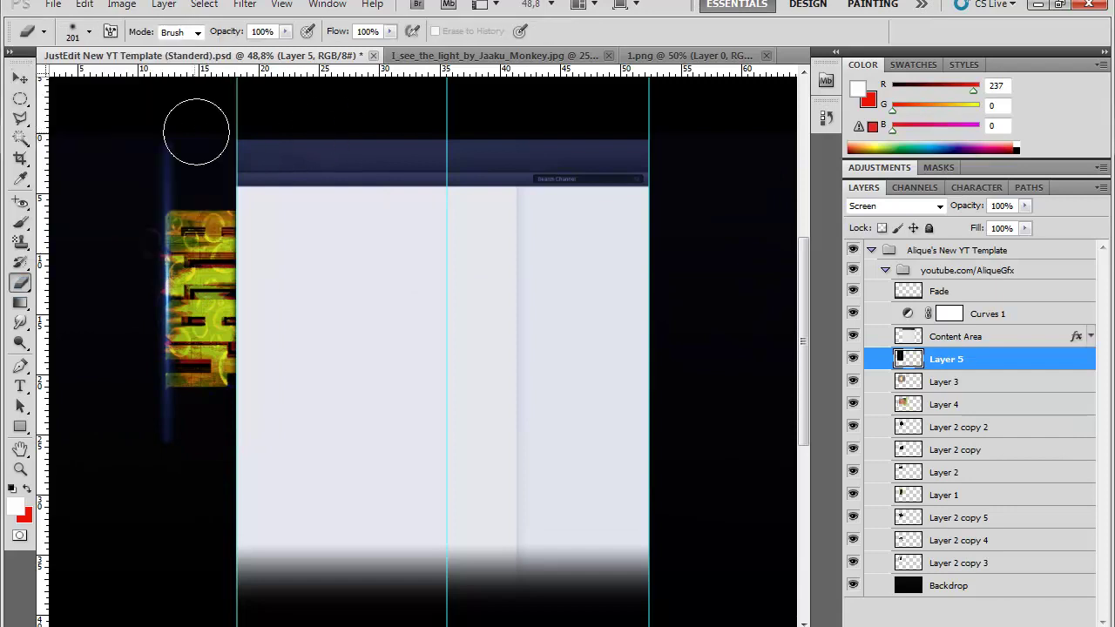
- Compare blend modes for the flare, keep Screen, and shift it to the content area's left edge
{"action": "left_click", "coordinate": [897, 206]}
{"action": "left_click", "coordinate": [888, 262]}
{"action": "key", "text": "Down"}
{"action": "key", "text": "Down"}
{"action": "key", "text": "Down"}
{"action": "key", "text": "Down"}
{"action": "key", "text": "Down"}
{"action": "key", "text": "Down"}
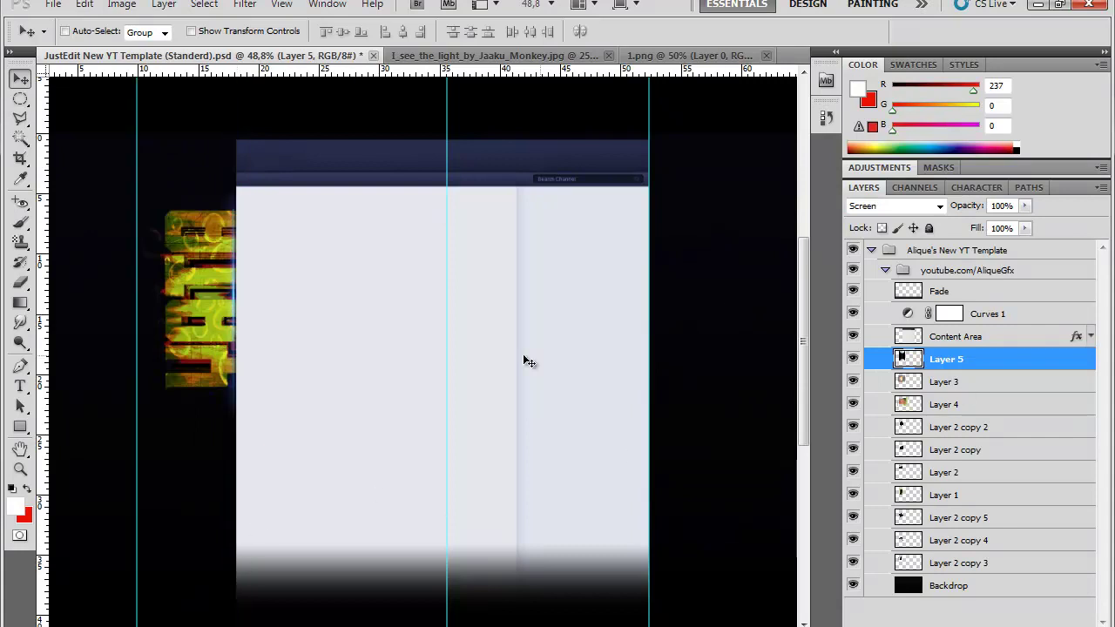
- Duplicate the flare layer twice and merge the three flare layers into one Screen layer
{"action": "key", "text": "ctrl+j"}
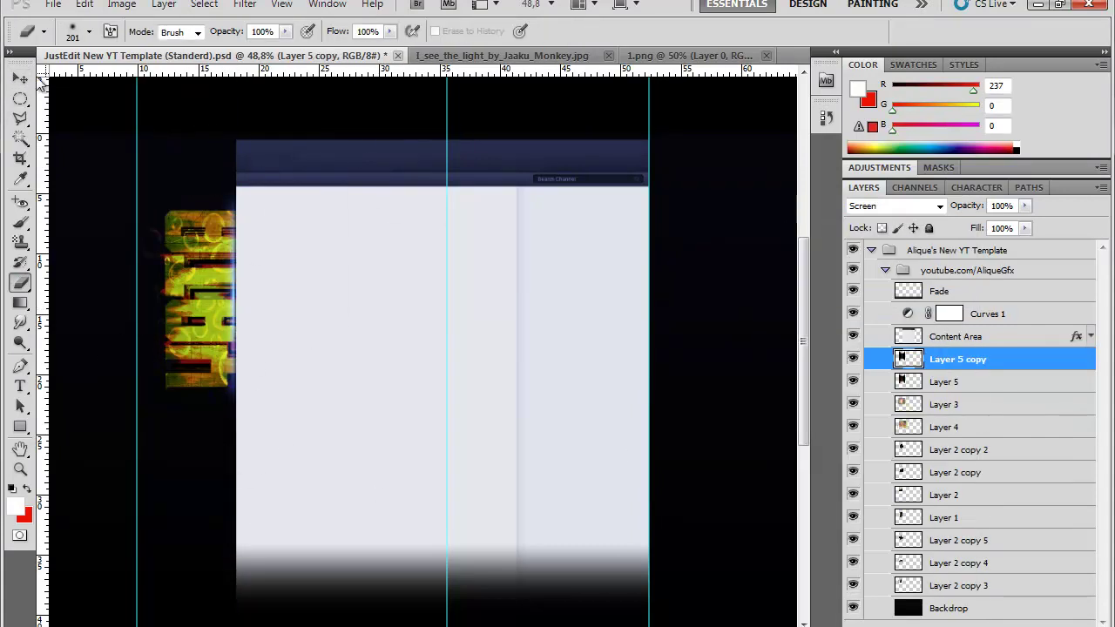
{"action": "key", "text": "ctrl+j"}
{"action": "left_click", "coordinate": [965, 411], "text": "shift"}
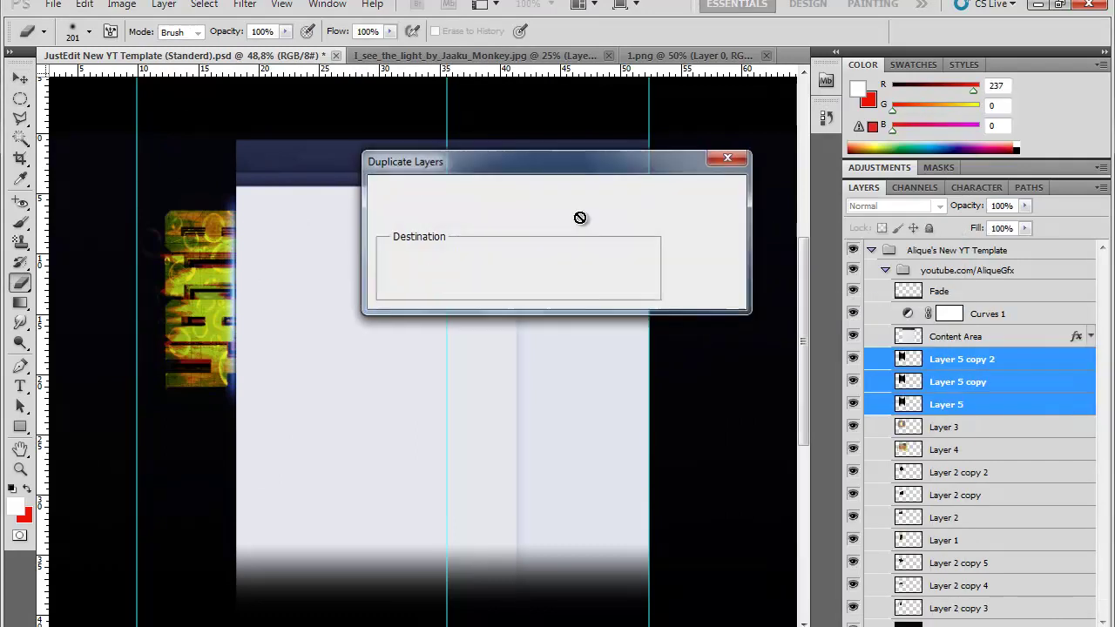
{"action": "left_click", "coordinate": [714, 180]}
{"action": "key", "text": "v"}
{"action": "key", "text": "Delete"}
{"action": "left_click", "coordinate": [913, 406], "text": "shift"}
{"action": "key", "text": "ctrl+e"}
{"action": "key", "text": "shift+alt+s"}
- Find the Effects > Dust folder and open Dust 6.png in Photoshop
{"action": "key", "text": "alt+Tab"}
{"action": "scroll", "coordinate": [580, 398], "scroll_direction": "down", "scroll_amount": 5}
{"action": "scroll", "coordinate": [580, 366], "scroll_direction": "up", "scroll_amount": 8}
{"action": "left_click", "coordinate": [280, 119]}
{"action": "left_click", "coordinate": [281, 119]}
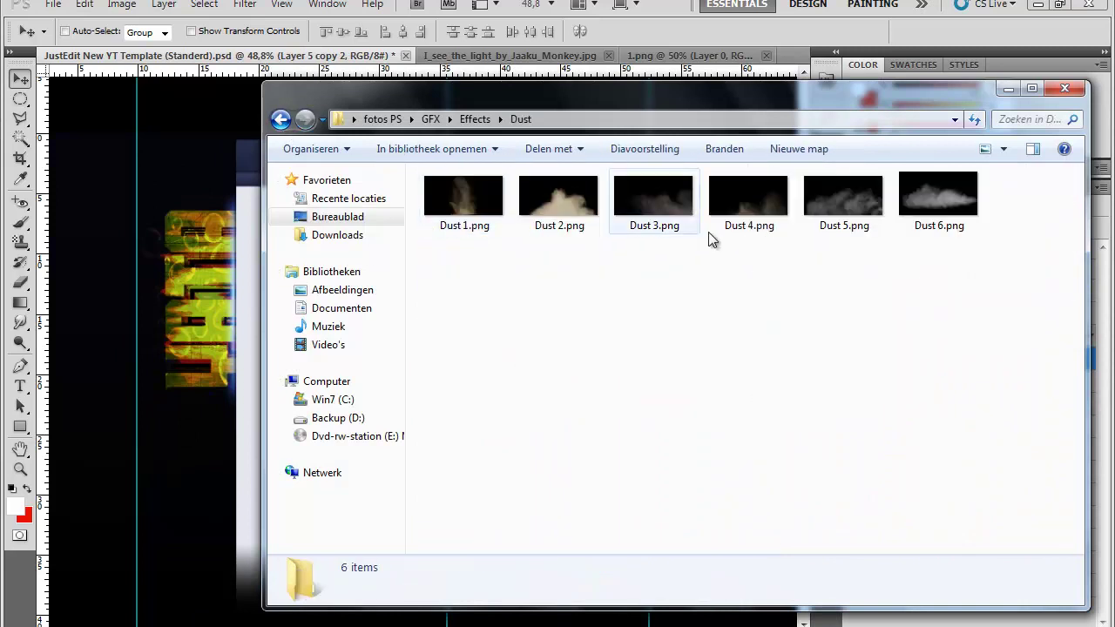
{"action": "double_click", "coordinate": [933, 199]}
- Close the light and flare image files without saving and bring the dust upright into the template
{"action": "left_click", "coordinate": [608, 58]}
{"action": "key", "text": "shift+alt+s"}
{"action": "left_click", "coordinate": [548, 252]}
{"action": "left_click", "coordinate": [175, 55]}
{"action": "left_click", "coordinate": [121, 5]}
{"action": "left_click", "coordinate": [222, 305]}
- Run through the blend modes, including Screen, for the dust layer over the YATA letters
{"action": "left_click", "coordinate": [896, 206]}
{"action": "left_click", "coordinate": [877, 351]}
{"action": "key", "text": "Down"}
{"action": "key", "text": "Down"}
{"action": "key", "text": "Down"}
{"action": "key", "text": "Down"}
{"action": "key", "text": "Down"}
{"action": "key", "text": "Down"}
{"action": "key", "text": "Down"}
{"action": "key", "text": "Down"}
{"action": "key", "text": "Down"}
{"action": "key", "text": "Down"}
{"action": "key", "text": "Down"}
{"action": "key", "text": "Down"}
{"action": "key", "text": "Down"}
{"action": "key", "text": "Down"}
{"action": "key", "text": "Down"}
{"action": "key", "text": "Down"}
{"action": "key", "text": "Down"}
{"action": "key", "text": "Down"}
{"action": "key", "text": "Down"}
{"action": "key", "text": "Down"}
{"action": "key", "text": "Down"}
{"action": "key", "text": "Down"}
{"action": "key", "text": "Down"}
{"action": "key", "text": "Down"}
{"action": "key", "text": "Down"}
{"action": "key", "text": "Down"}
{"action": "key", "text": "Down"}
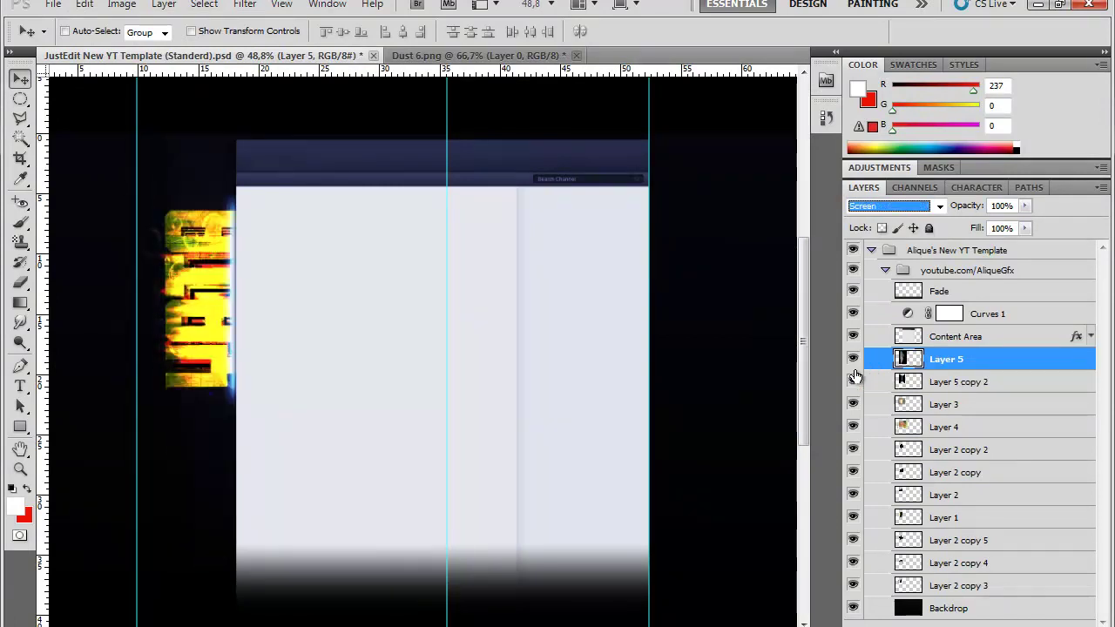
{"action": "key", "text": "Down"}
- Adjust the dust layer's opacity and erase the excess dust below the YATA letters
{"action": "left_click_drag", "start_coordinate": [1025, 206], "coordinate": [1011, 225]}
{"action": "key", "text": "e"}
{"action": "left_click_drag", "start_coordinate": [193, 519], "coordinate": [197, 414]}
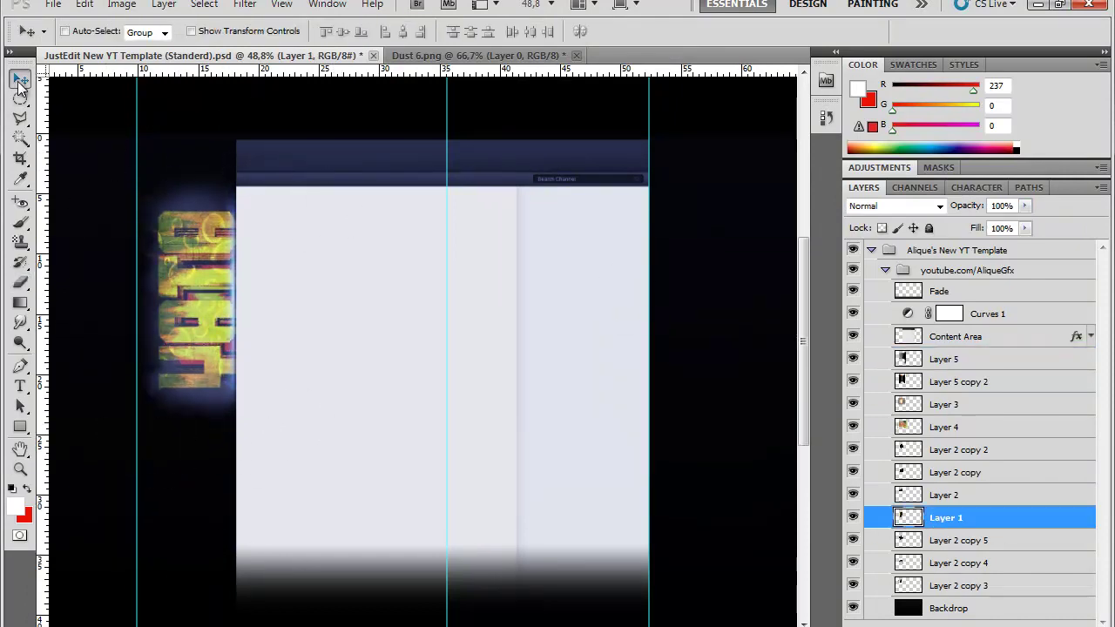
- Find powder1.png among the effects, place it above the YATA text layer and turn it upright over the letters
{"action": "key", "text": "alt+Tab"}
{"action": "key", "text": "BackSpace"}
{"action": "key", "text": "Down"}
{"action": "key", "text": "Down"}
{"action": "key", "text": "Down"}
{"action": "key", "text": "Down"}
{"action": "key", "text": "Down"}
{"action": "left_click", "coordinate": [495, 348]}
{"action": "double_click", "coordinate": [470, 364]}
{"action": "double_click", "coordinate": [574, 199]}
{"action": "left_click_drag", "start_coordinate": [443, 200], "coordinate": [103, 32]}
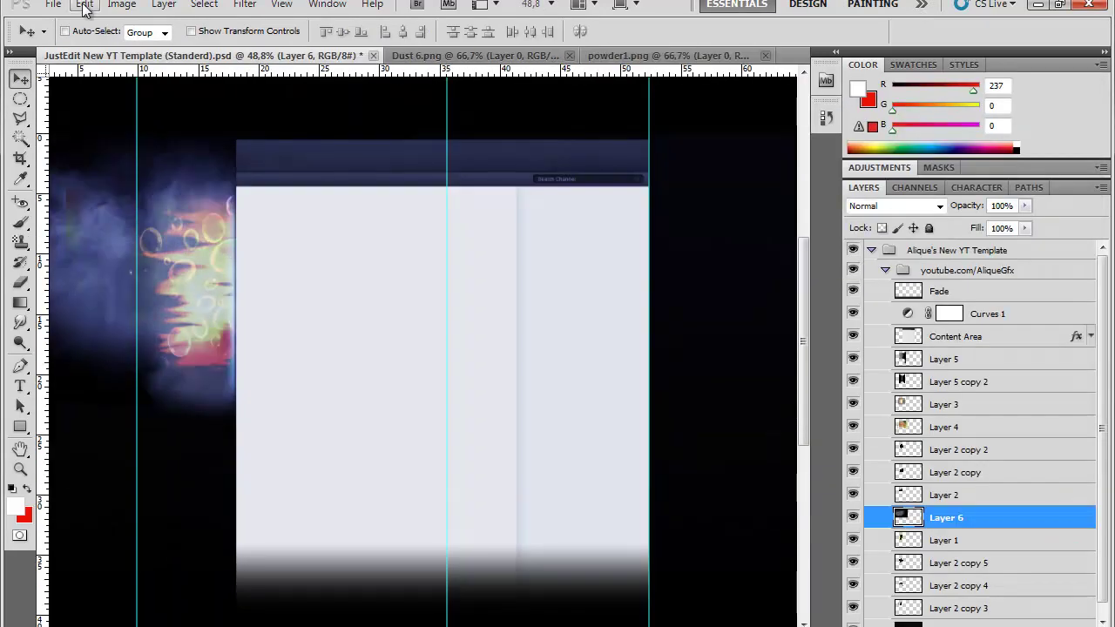
- Move the powder layer up the stack directly beneath the Content Area layer and try different blend modes on it
{"action": "left_click", "coordinate": [896, 206]}
{"action": "left_click", "coordinate": [1000, 520]}
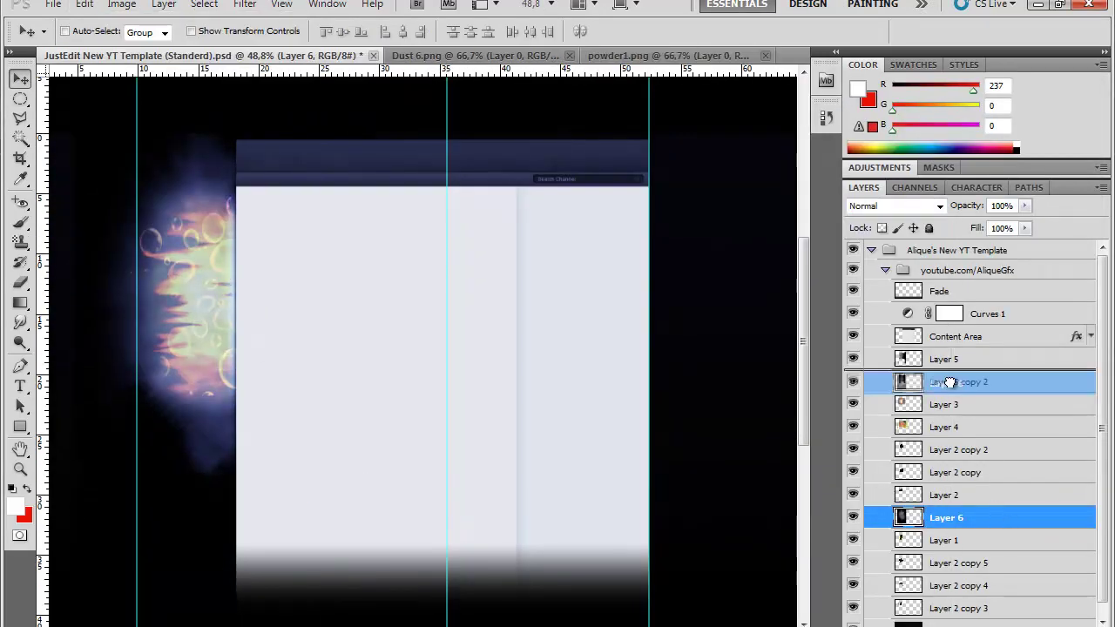
{"action": "left_click_drag", "start_coordinate": [948, 518], "coordinate": [885, 353]}
{"action": "key", "text": "shift+plus"}
{"action": "key", "text": "shift+plus"}
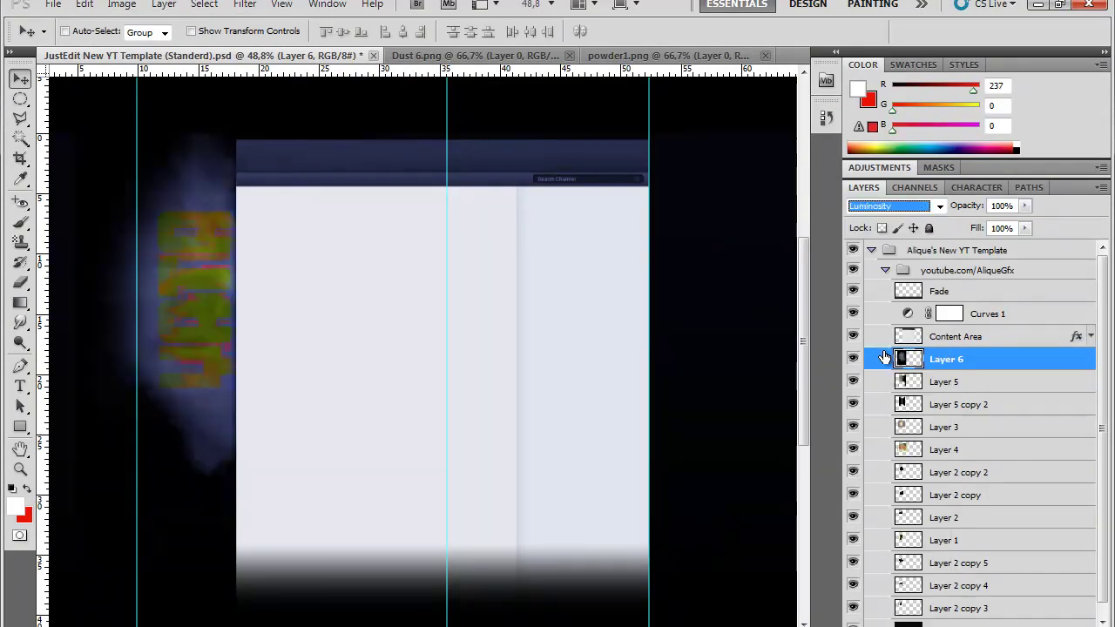
- Duplicate the powder layer and run through the blend modes, setting the copy to Lighten
{"action": "key", "text": "ctrl+j"}
{"action": "key", "text": "shift+plus"}
{"action": "key", "text": "shift+plus"}
{"action": "key", "text": "shift+plus"}
{"action": "key", "text": "shift+plus"}
{"action": "key", "text": "shift+plus"}
{"action": "key", "text": "shift+plus"}
{"action": "key", "text": "shift+plus"}
{"action": "key", "text": "shift+plus"}
{"action": "key", "text": "shift+plus"}
{"action": "key", "text": "shift+plus"}
{"action": "key", "text": "shift+plus"}
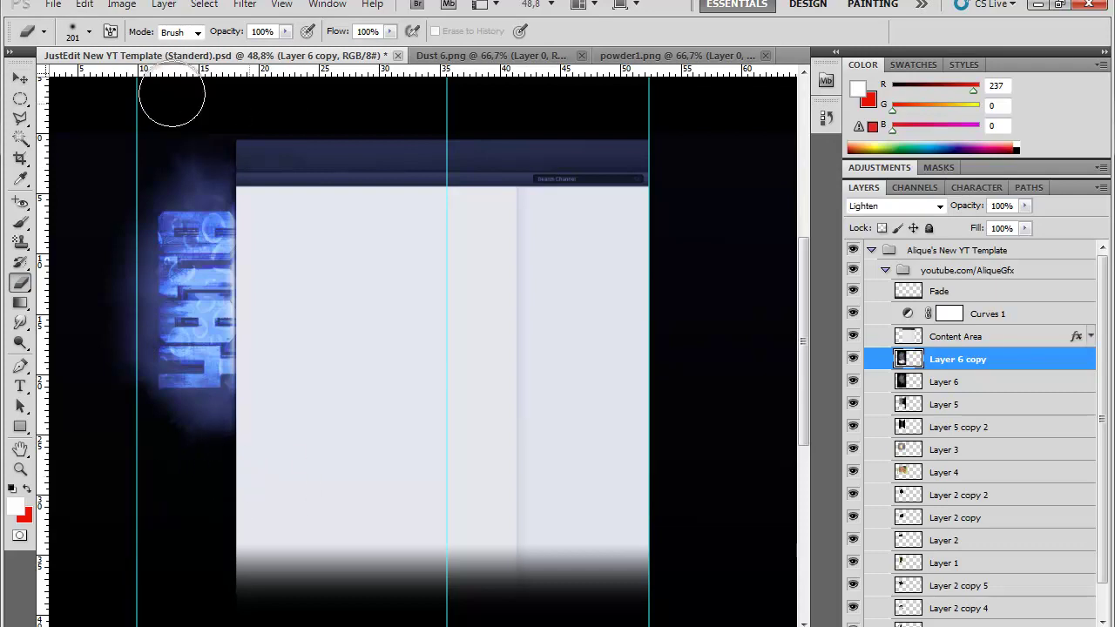
- Open sparks.png from the graphics folders and bring the sparks into the template over the YATA letters
{"action": "key", "text": "alt+Tab"}
{"action": "key", "text": "BackSpace"}
{"action": "double_click", "coordinate": [478, 387]}
{"action": "double_click", "coordinate": [472, 191]}
{"action": "double_click", "coordinate": [983, 249]}
{"action": "key", "text": "Return"}
{"action": "key", "text": "v"}
{"action": "left_click_drag", "start_coordinate": [436, 348], "coordinate": [174, 261]}
- Set the sparks layer's blend mode to Screen and lower it in the stack to just beneath Layer 5 copy 2
{"action": "key", "text": "shift+plus"}
{"action": "key", "text": "shift+plus"}
{"action": "key", "text": "shift+plus"}
{"action": "key", "text": "shift+plus"}
{"action": "key", "text": "shift+plus"}
{"action": "key", "text": "shift+plus"}
{"action": "key", "text": "shift+plus"}
{"action": "key", "text": "shift+plus"}
{"action": "key", "text": "ctrl+bracketleft"}
{"action": "key", "text": "ctrl+bracketleft"}
{"action": "key", "text": "ctrl+bracketleft"}
{"action": "key", "text": "ctrl+bracketleft"}
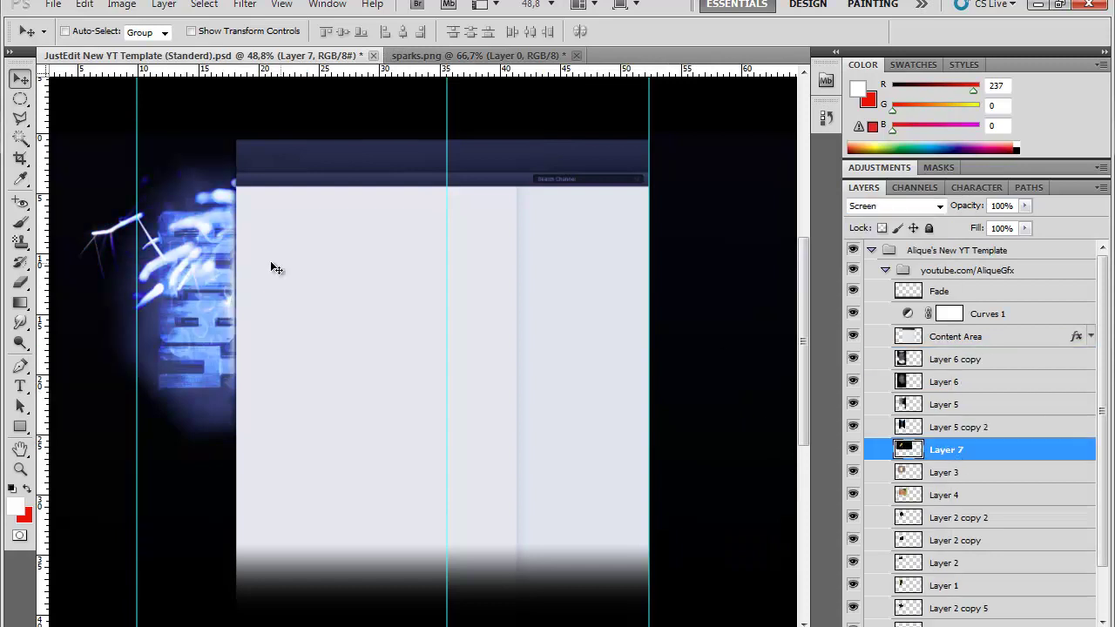
- Scale down the sparks and position them at the lower end of the YATA letters
{"action": "key", "text": "ctrl+t"}
{"action": "left_click_drag", "start_coordinate": [502, 353], "coordinate": [319, 360]}
{"action": "scroll", "coordinate": [304, 278], "scroll_direction": "down", "scroll_amount": 5}
{"action": "scroll", "coordinate": [286, 444], "scroll_direction": "up", "scroll_amount": 4}
{"action": "scroll", "coordinate": [309, 273], "scroll_direction": "down", "scroll_amount": 3}
{"action": "scroll", "coordinate": [308, 274], "scroll_direction": "up", "scroll_amount": 3}
{"action": "key", "text": "Return"}
- Duplicate the sparks, rotate a copy about 88° over the upper end of the letters and place another copy mid-text
{"action": "right_click", "coordinate": [910, 444]}
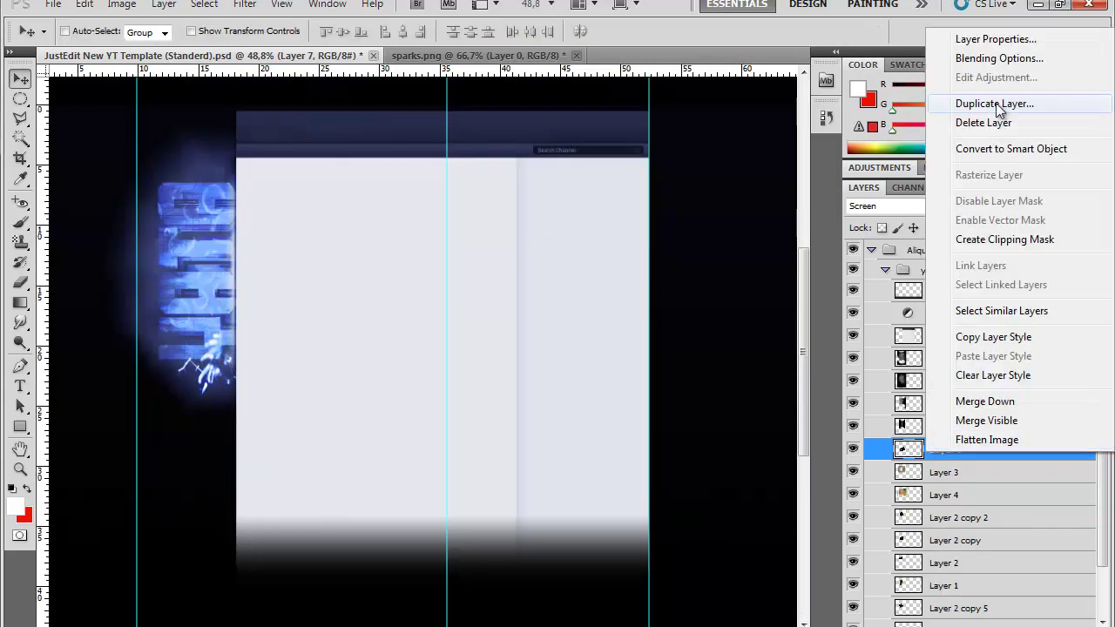
{"action": "left_click", "coordinate": [995, 103]}
{"action": "key", "text": "ctrl+t"}
{"action": "left_click_drag", "start_coordinate": [96, 87], "coordinate": [58, 135]}
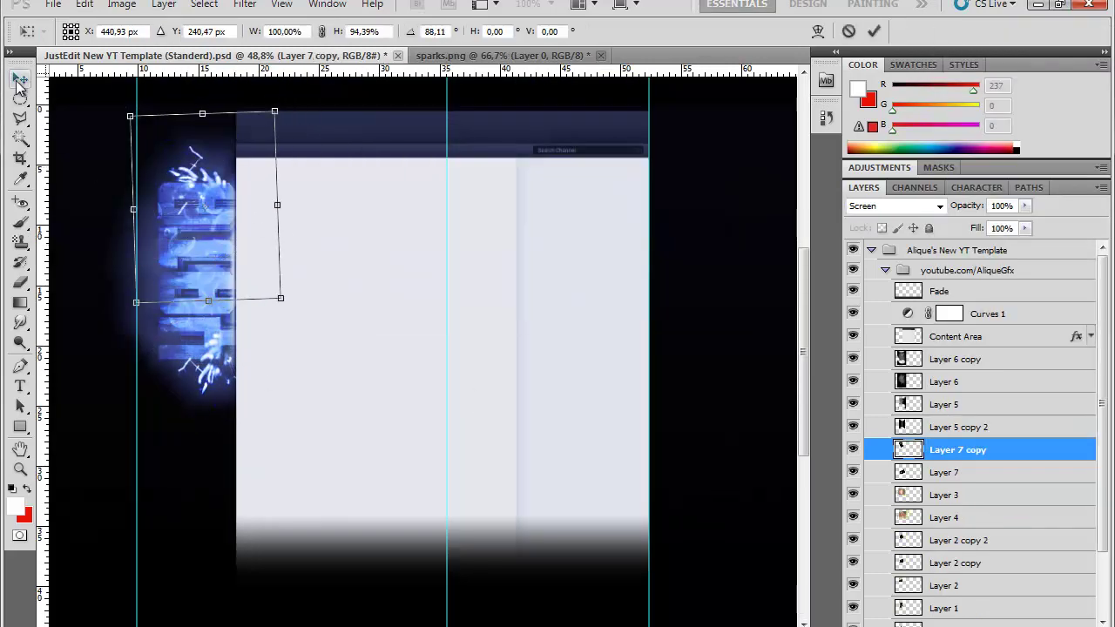
{"action": "key", "text": "Escape"}
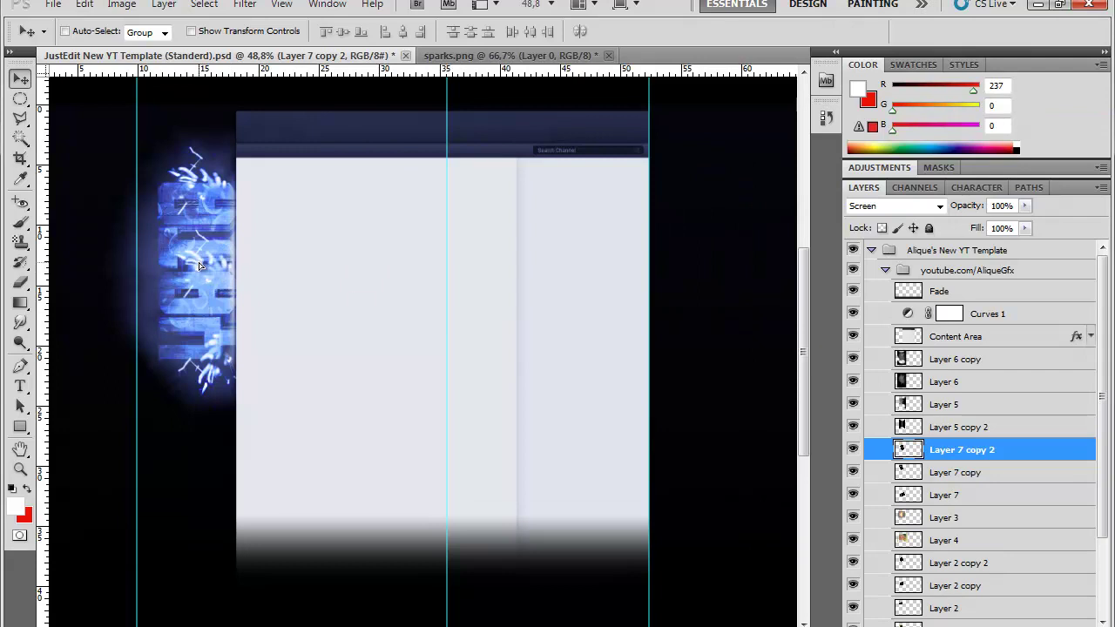
- Open Explosion 2.png from the GFX folder and bring the explosion into the template over the YATA letters
{"action": "key", "text": "alt+Tab"}
{"action": "key", "text": "BackSpace"}
{"action": "key", "text": "BackSpace"}
{"action": "key", "text": "BackSpace"}
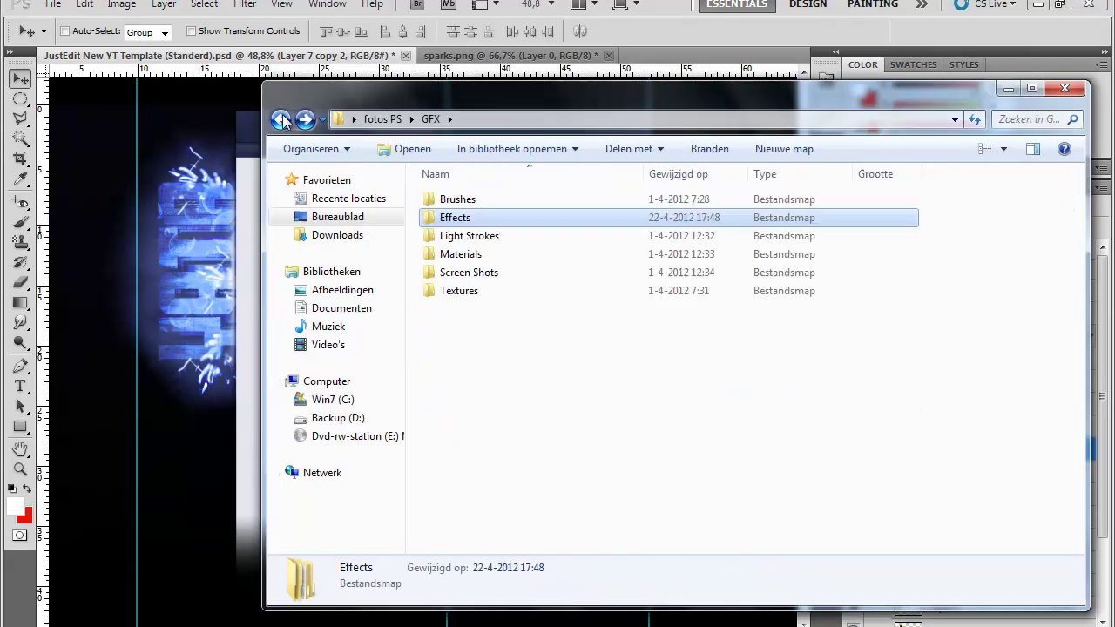
{"action": "double_click", "coordinate": [485, 209]}
{"action": "double_click", "coordinate": [841, 218]}
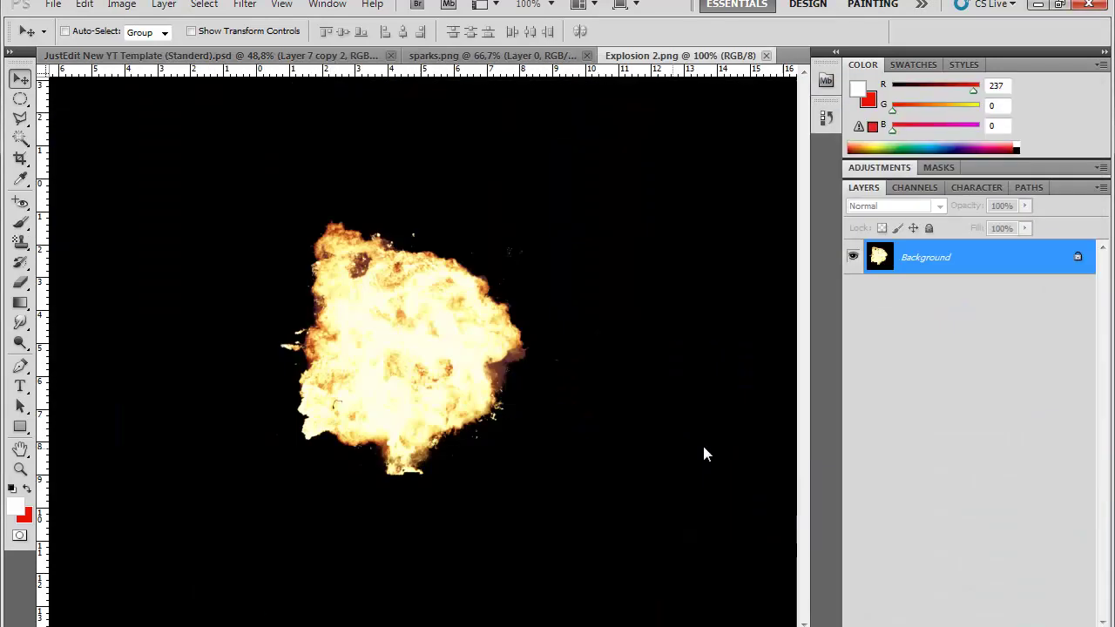
- Try the explosion layer in the Lighten blend mode and discard it from the layer stack
{"action": "left_click", "coordinate": [889, 206]}
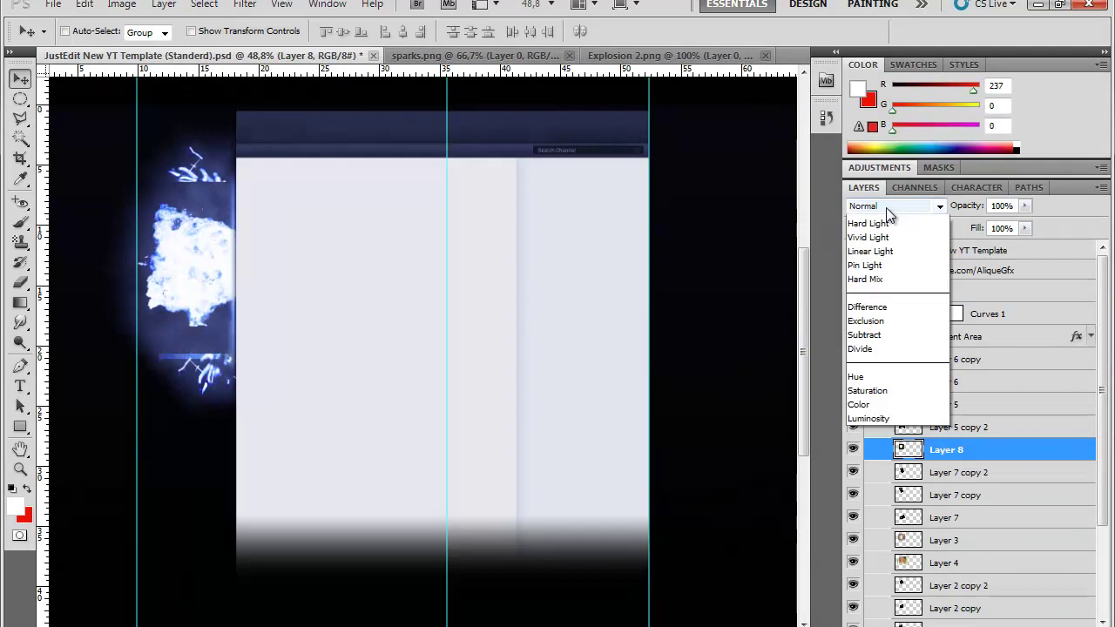
{"action": "left_click", "coordinate": [871, 218]}
{"action": "scroll", "coordinate": [1002, 392], "scroll_direction": "down", "scroll_amount": 2}
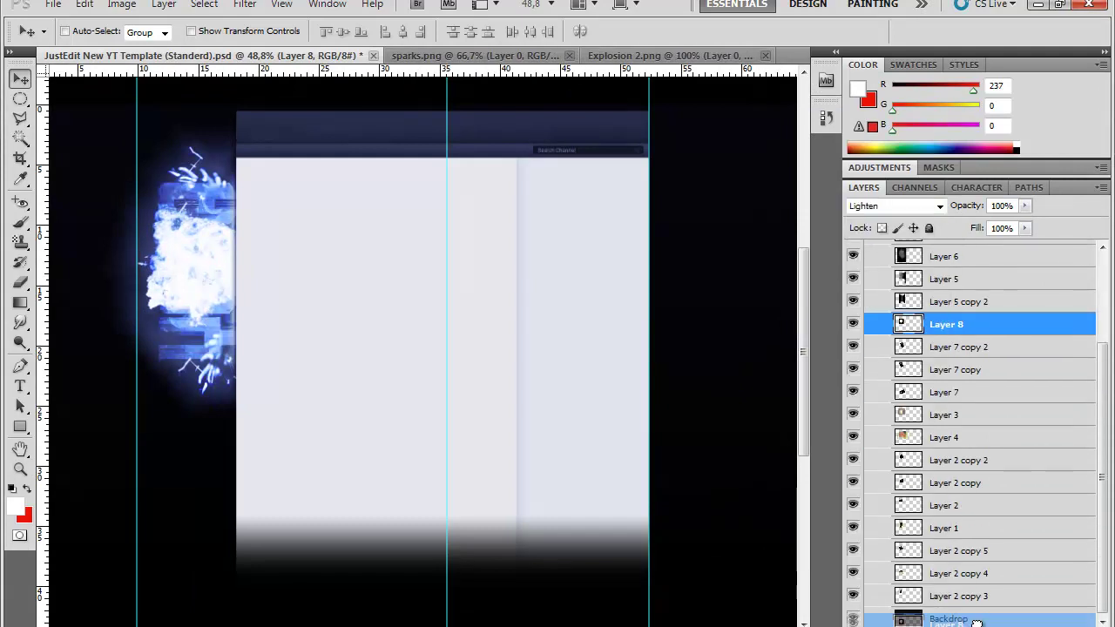
{"action": "key", "text": "ctrl+shift+bracketleft"}
{"action": "left_click_drag", "start_coordinate": [967, 462], "coordinate": [984, 525]}
- Look through the Textures and fotos PS folders for another image to add
{"action": "key", "text": "alt+Tab"}
{"action": "left_click", "coordinate": [280, 119]}
{"action": "left_click", "coordinate": [280, 119]}
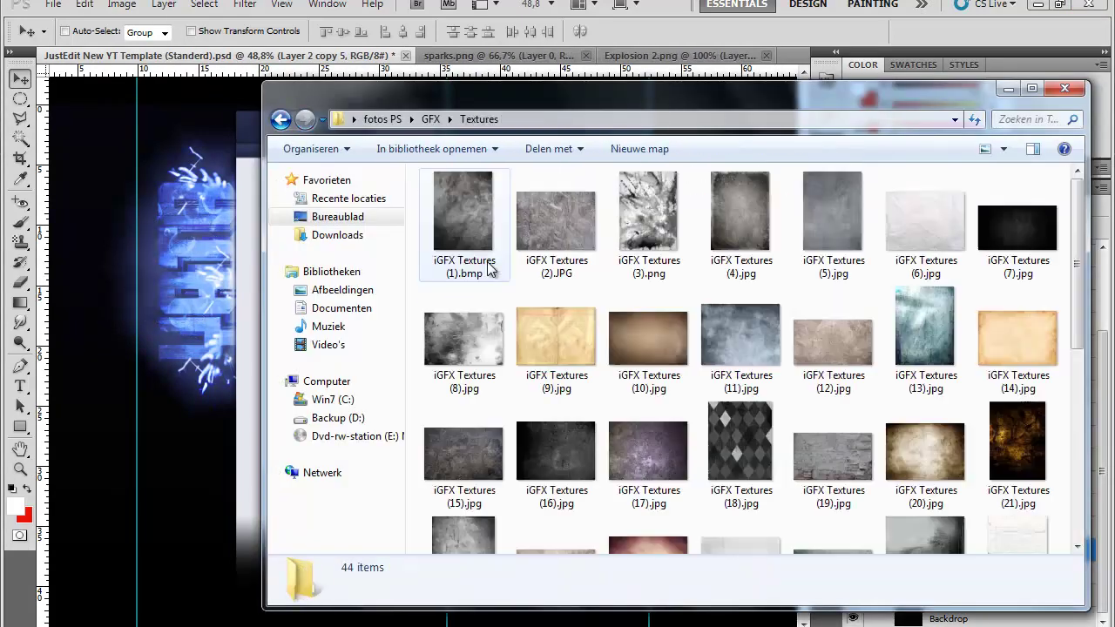
{"action": "left_click", "coordinate": [279, 119]}
{"action": "left_click", "coordinate": [280, 119]}
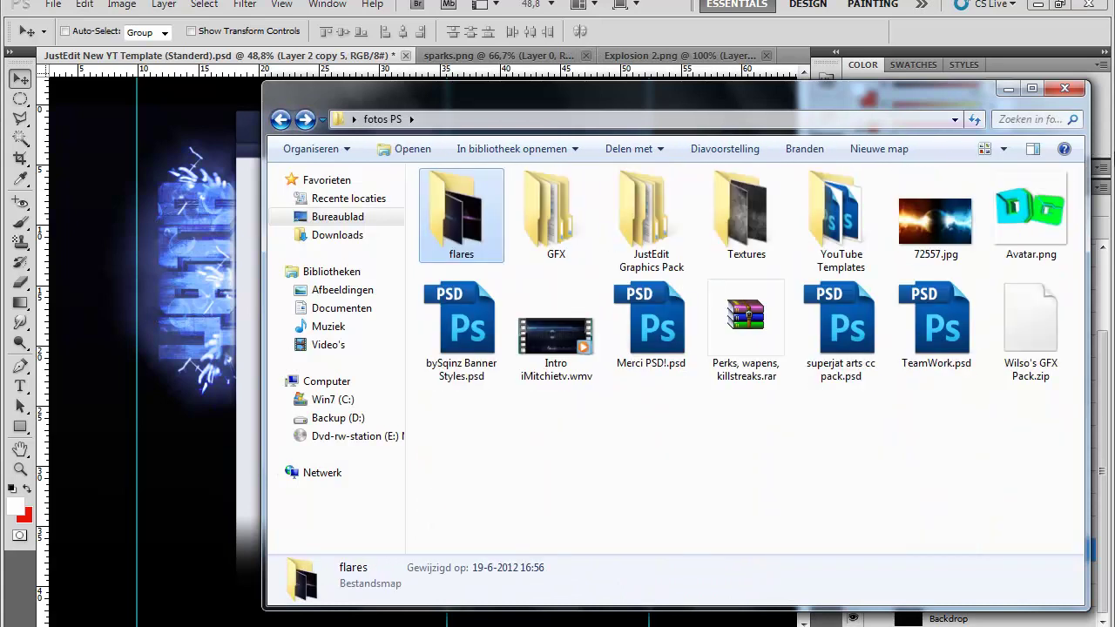
{"action": "key", "text": "alt+Tab"}
- Select all the text and effect layers below the Content Area layer and duplicate them
{"action": "scroll", "coordinate": [996, 391], "scroll_direction": "up", "scroll_amount": 3}
{"action": "left_click", "coordinate": [962, 357], "text": "shift"}
{"action": "right_click", "coordinate": [962, 356]}
{"action": "left_click", "coordinate": [740, 281]}
{"action": "key", "text": "Escape"}
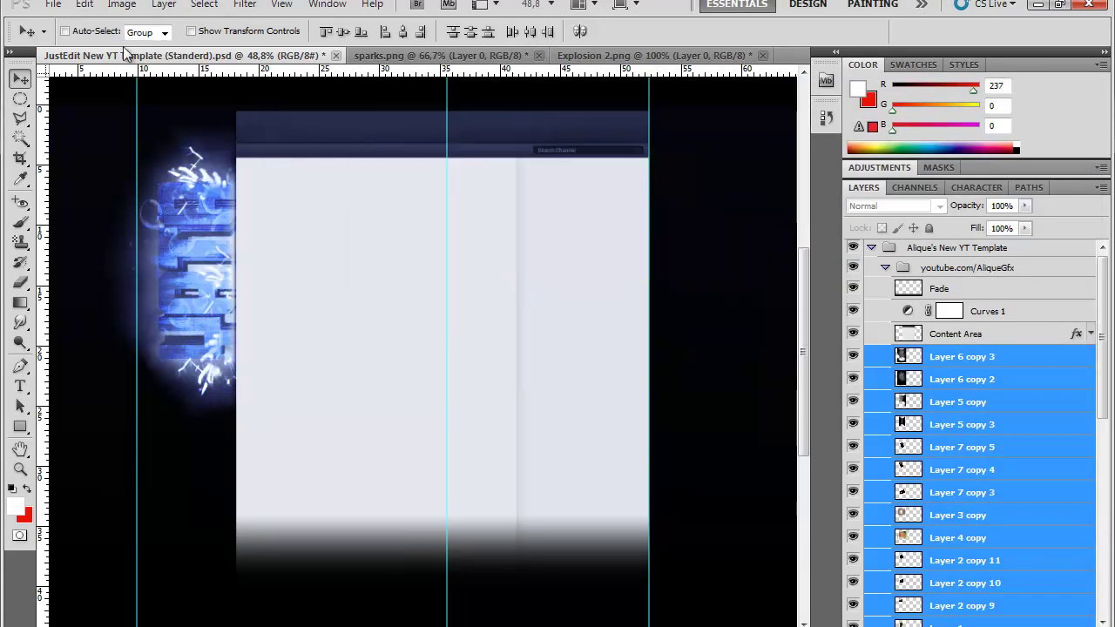
- Move the duplicated YATA artwork to the other side of the content area, rotate it 180° and align it with the edge
{"action": "left_click_drag", "start_coordinate": [208, 305], "coordinate": [729, 323]}
{"action": "left_click", "coordinate": [84, 4]}
{"action": "mouse_move", "coordinate": [175, 341]}
{"action": "left_click", "coordinate": [401, 475]}
{"action": "left_click_drag", "start_coordinate": [740, 368], "coordinate": [658, 339]}
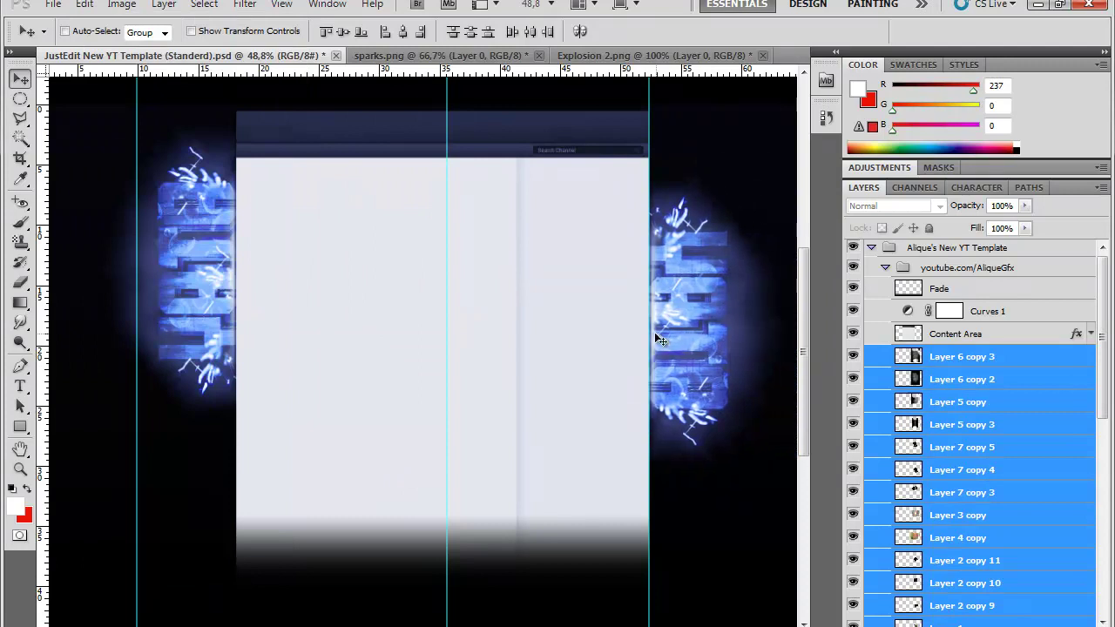
- Try adjusting the separate colour channels of the Curves 1 adjustment layer
{"action": "double_click", "coordinate": [908, 311]}
{"action": "left_click", "coordinate": [915, 220]}
{"action": "left_click", "coordinate": [898, 249]}
{"action": "left_click_drag", "start_coordinate": [1001, 336], "coordinate": [1029, 351]}
{"action": "left_click", "coordinate": [915, 220]}
{"action": "left_click", "coordinate": [898, 261]}
{"action": "left_click", "coordinate": [915, 219]}
{"action": "left_click", "coordinate": [898, 274]}
{"action": "left_click", "coordinate": [915, 219]}
{"action": "left_click", "coordinate": [898, 261]}
{"action": "left_click", "coordinate": [915, 220]}
{"action": "left_click", "coordinate": [898, 249]}
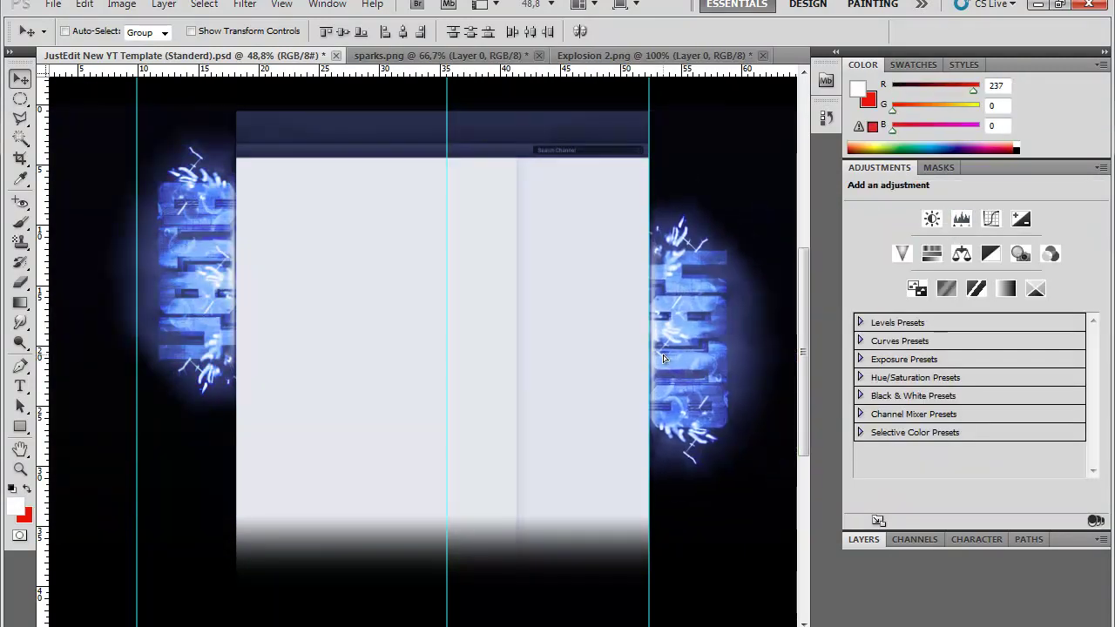
{"action": "double_click", "coordinate": [880, 167]}
- Add a Levels adjustment layer above Curves 1 and adjust its colour channels to deepen the blue tones
{"action": "right_click", "coordinate": [961, 319]}
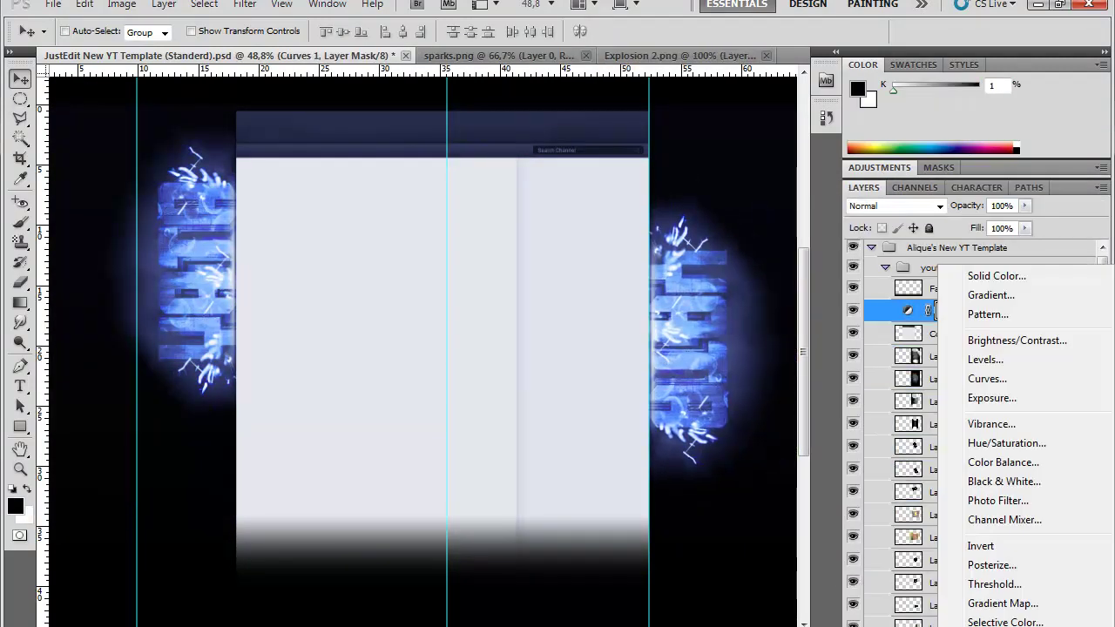
{"action": "left_click", "coordinate": [985, 359]}
{"action": "mouse_move", "coordinate": [988, 330]}
{"action": "left_mouse_down"}
{"action": "mouse_move", "coordinate": [1017, 334]}
{"action": "mouse_move", "coordinate": [908, 336]}
{"action": "mouse_move", "coordinate": [990, 348]}
{"action": "mouse_move", "coordinate": [1026, 340]}
{"action": "mouse_move", "coordinate": [984, 343]}
{"action": "mouse_move", "coordinate": [990, 329]}
{"action": "left_mouse_up"}
{"action": "key", "text": "alt+3"}
{"action": "key", "text": "alt+4"}
{"action": "key", "text": "alt+5"}
{"action": "left_click", "coordinate": [970, 218]}
{"action": "left_click", "coordinate": [933, 249]}
{"action": "left_click", "coordinate": [864, 539]}
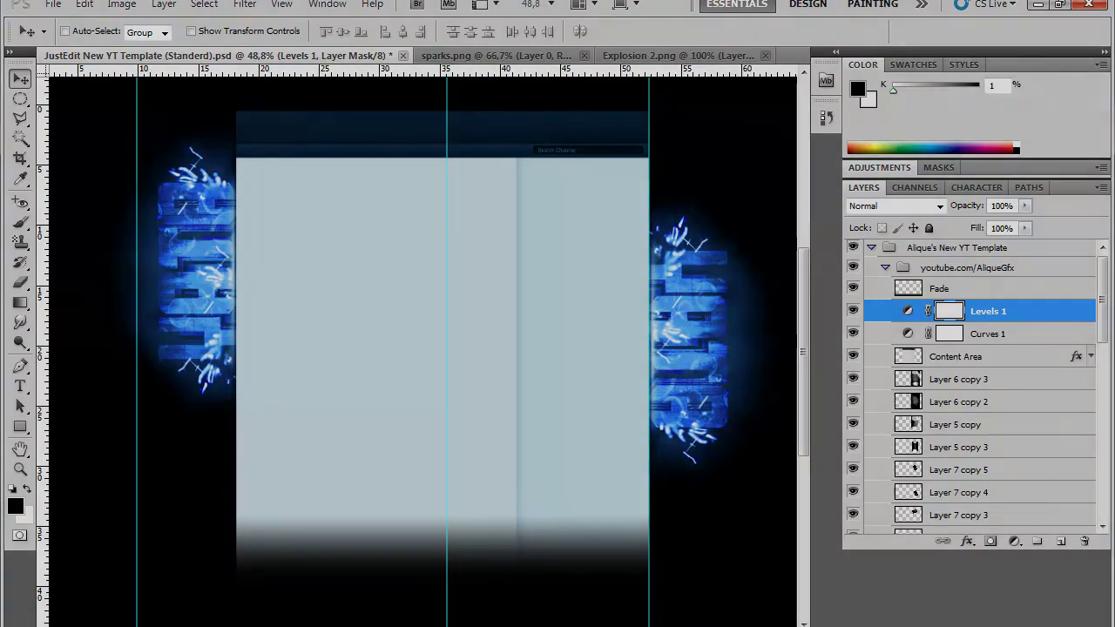